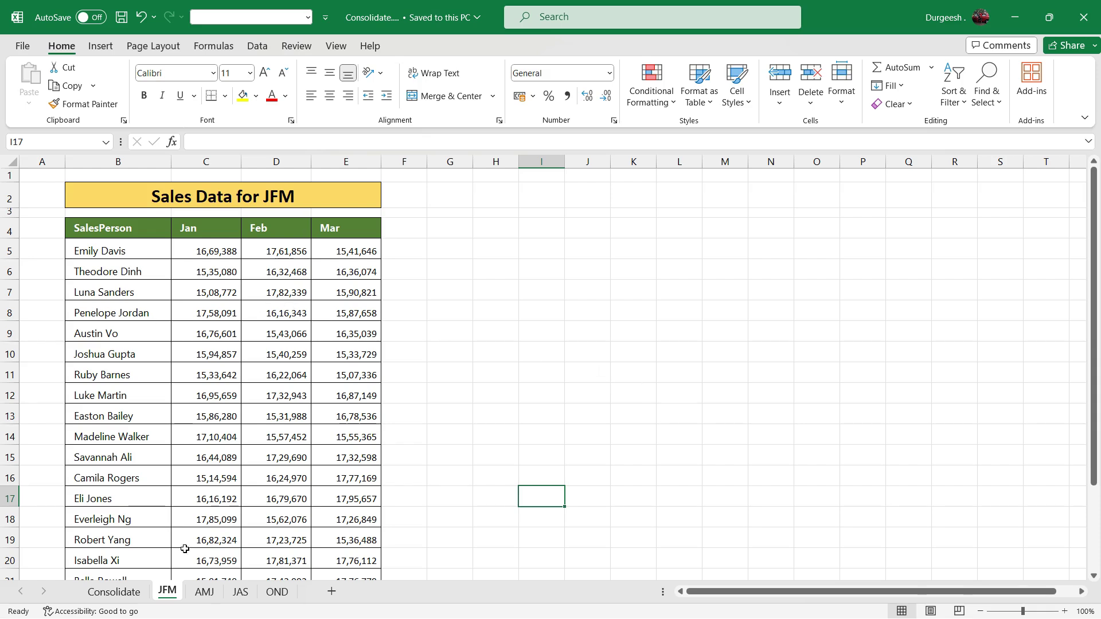
Review the AMJ, JAS, OND and JFM quarter sheets, checking salesperson names and month headers
click(205, 591)
click(241, 591)
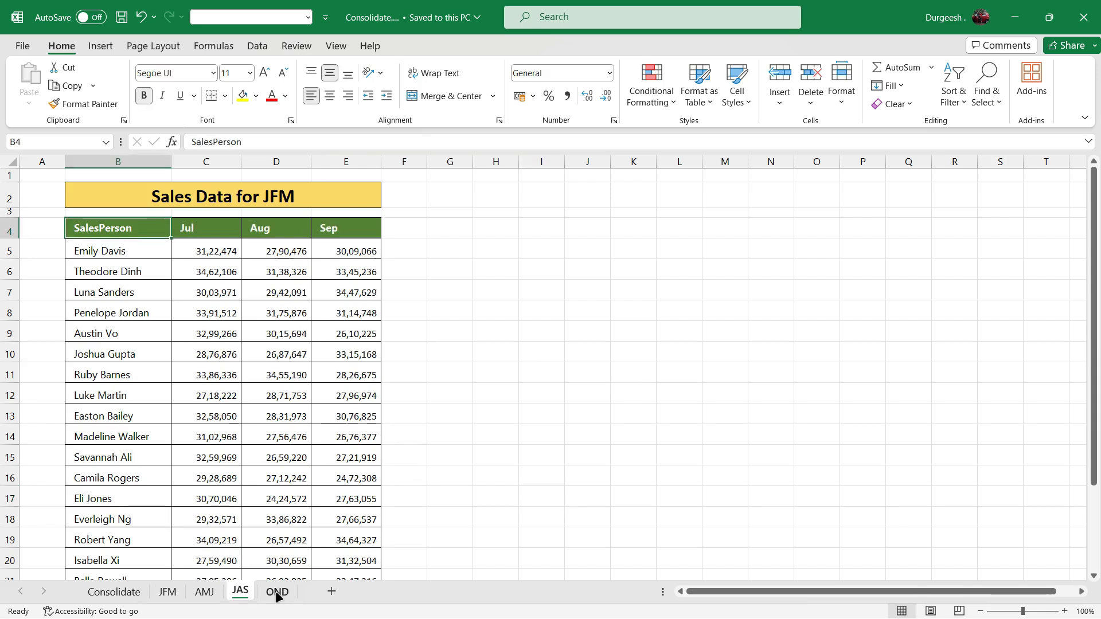
click(277, 591)
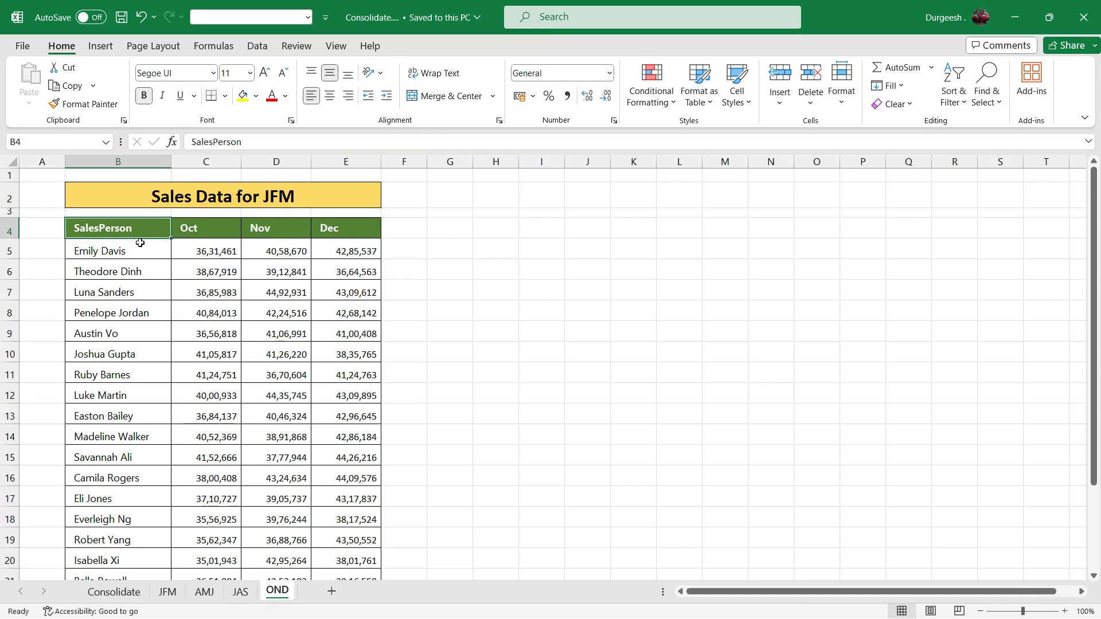
drag(118, 224, 145, 444)
click(211, 441)
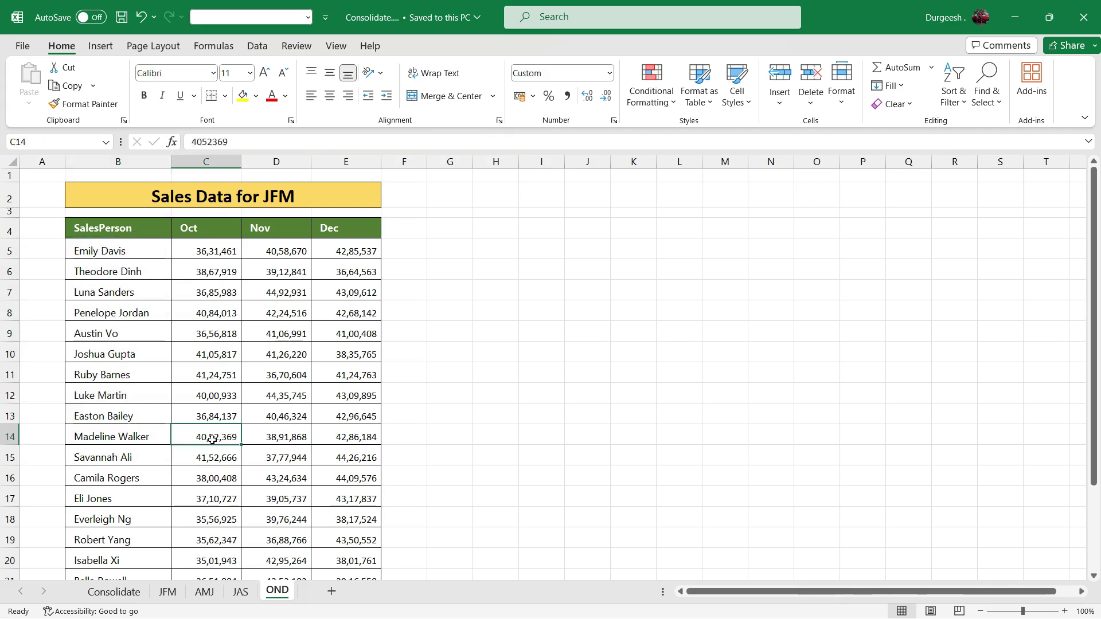
click(167, 590)
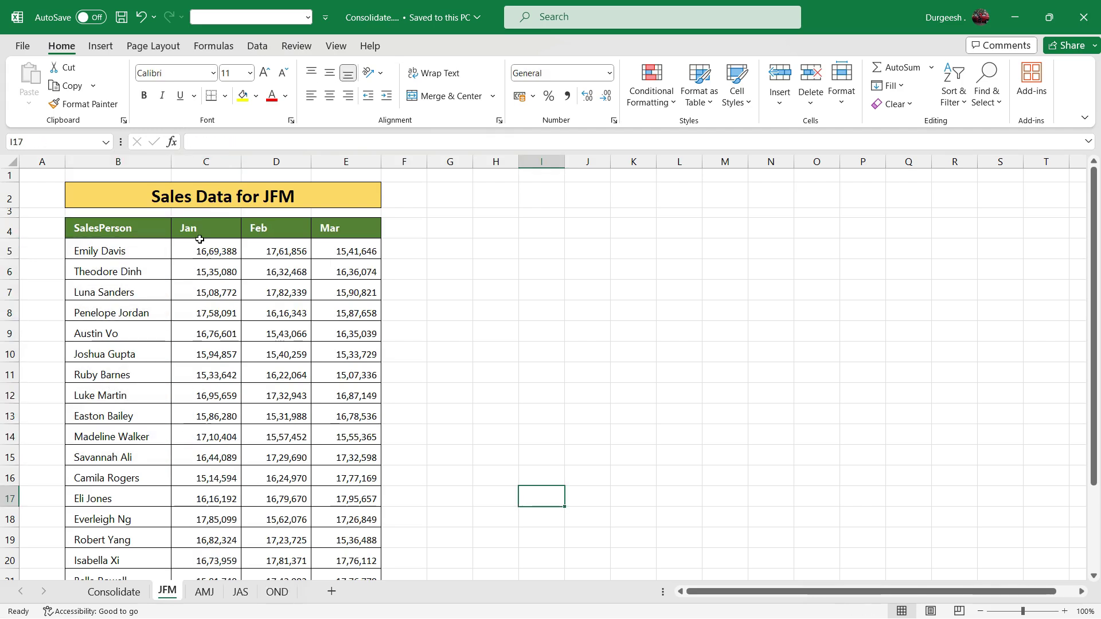
drag(193, 228, 363, 229)
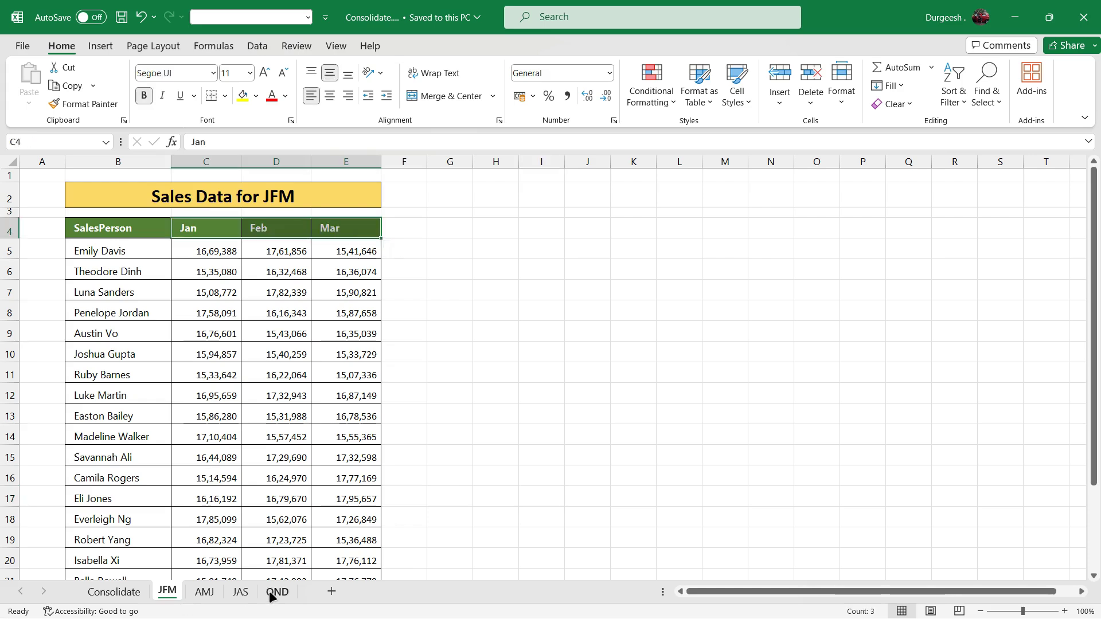
click(391, 375)
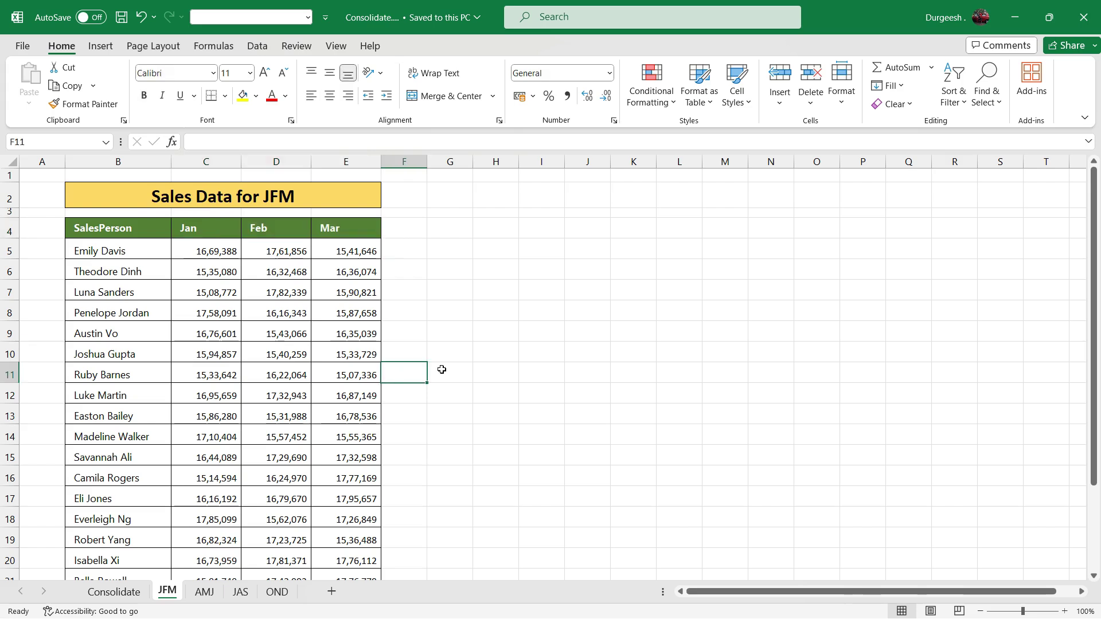
Start a Data > Consolidate at cell B2 of the Consolidate sheet, keeping Sum as the function
click(130, 596)
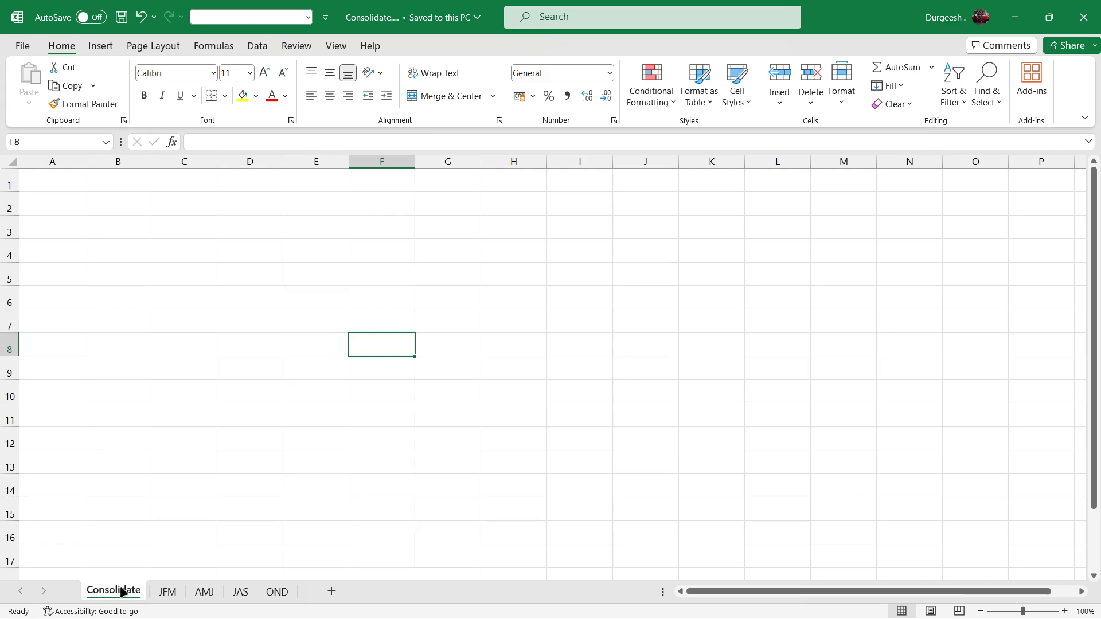
click(126, 201)
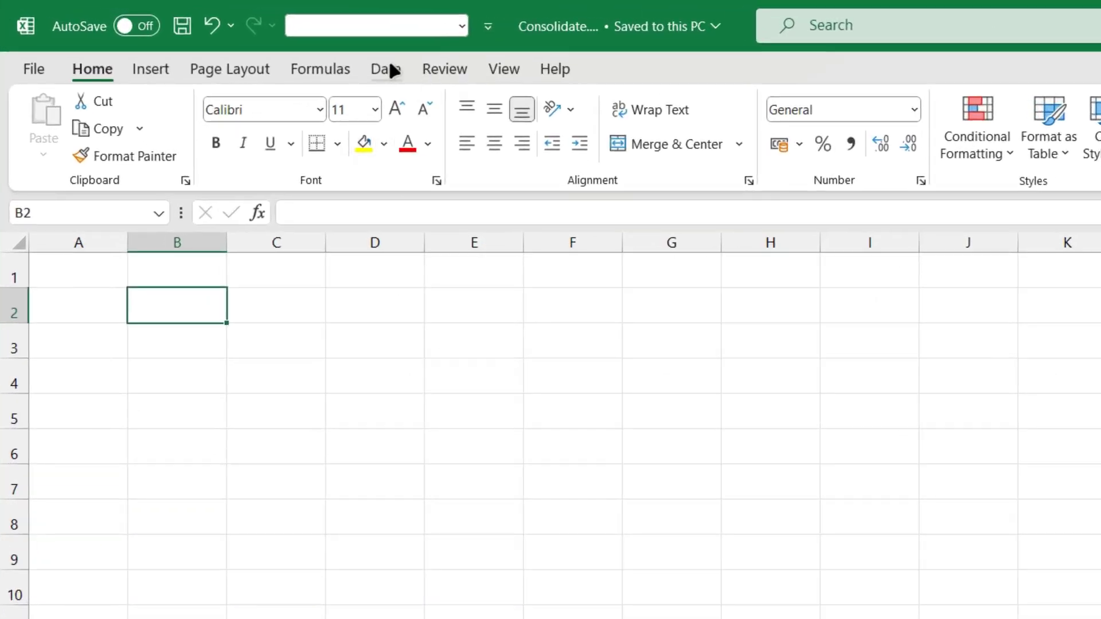
click(387, 70)
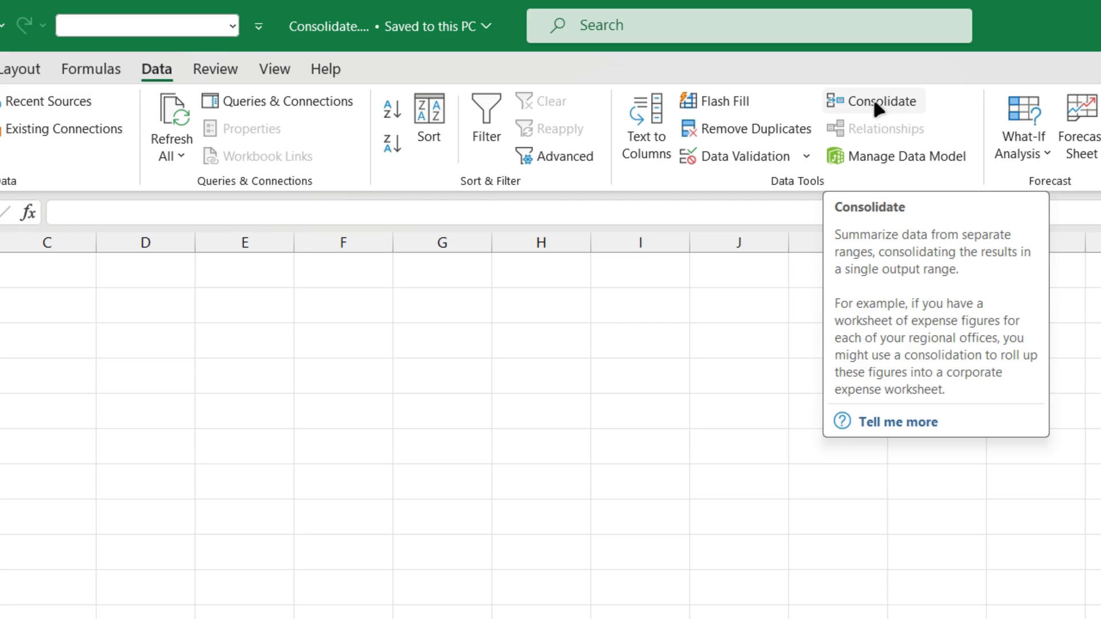
click(875, 103)
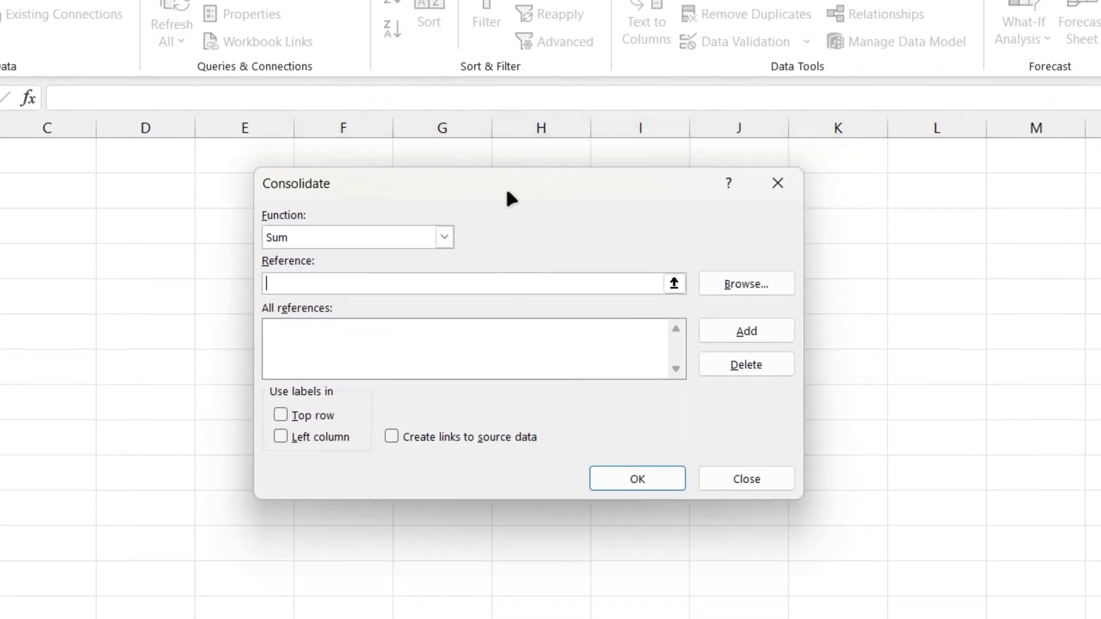
drag(507, 191, 504, 194)
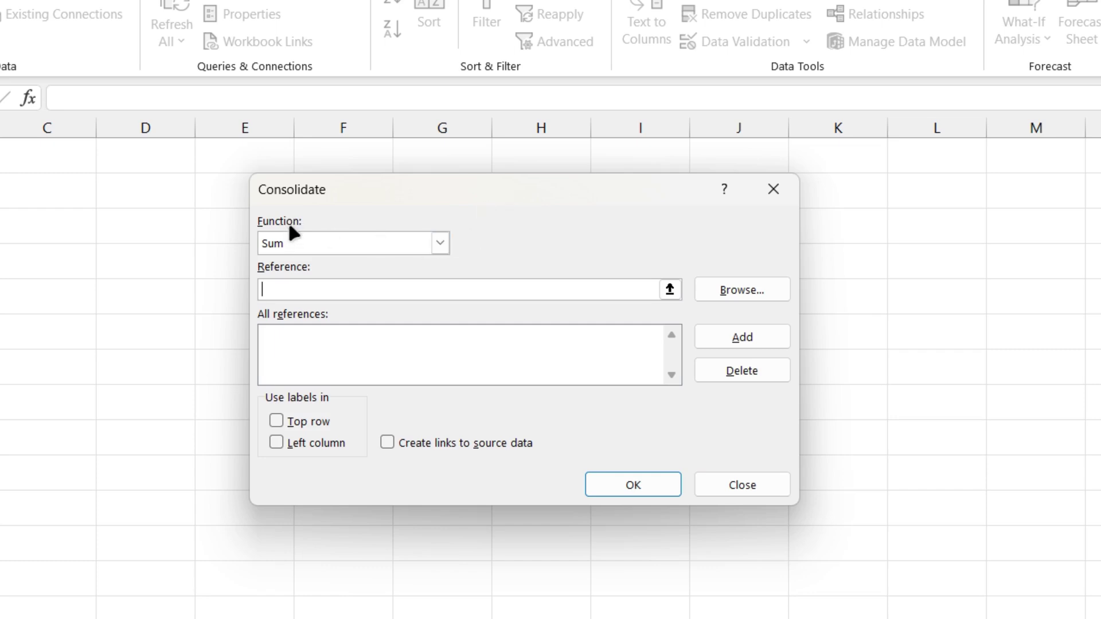
click(380, 246)
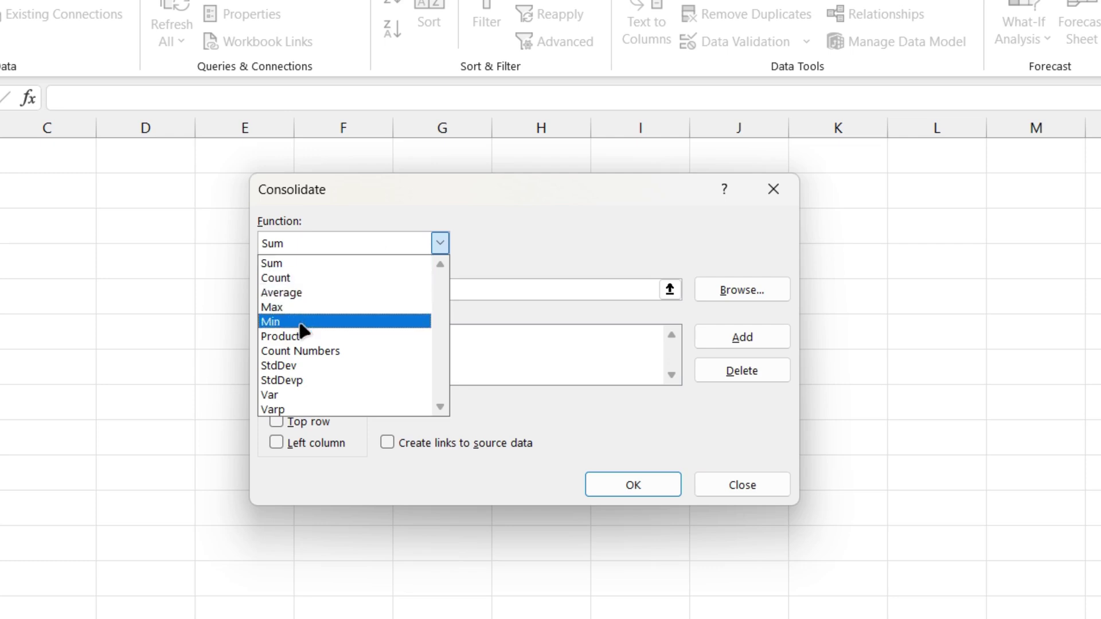
click(296, 240)
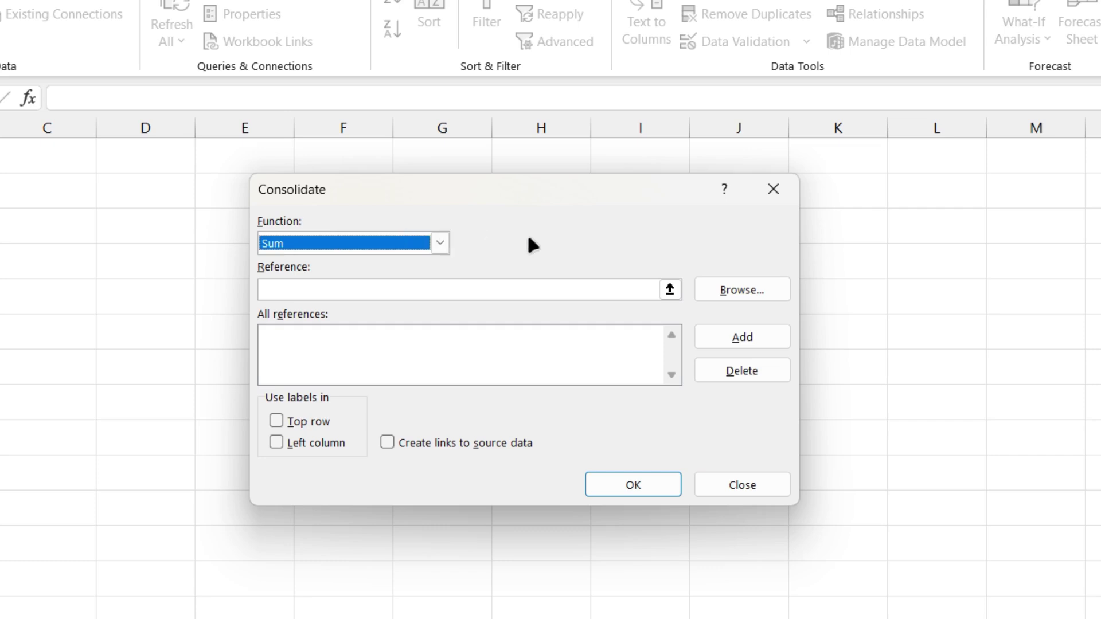
click(751, 290)
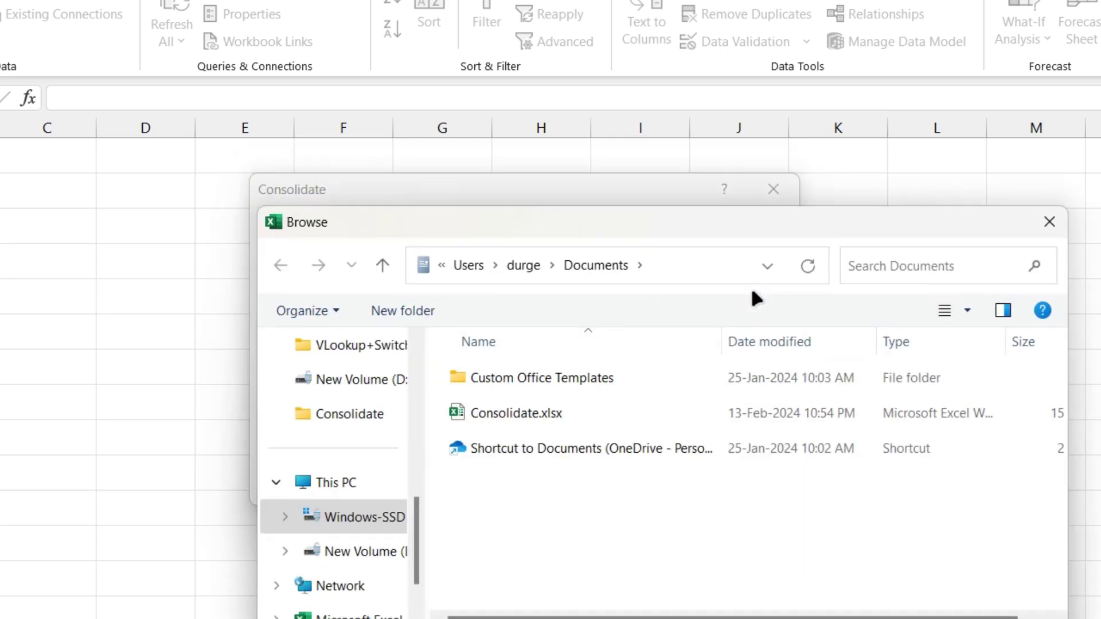
click(538, 416)
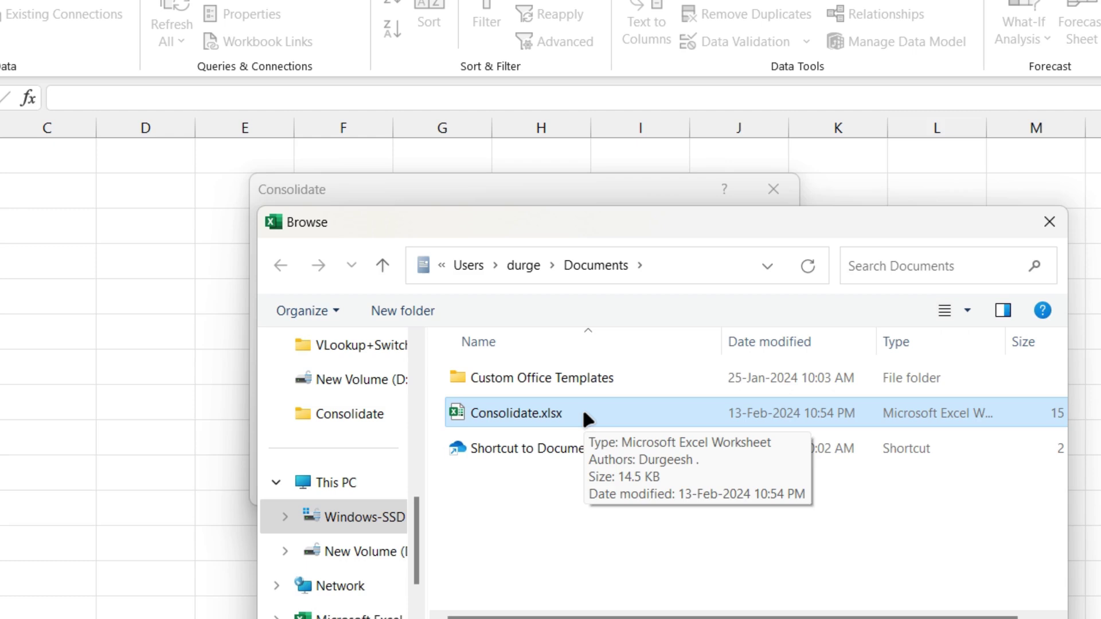
key(Escape)
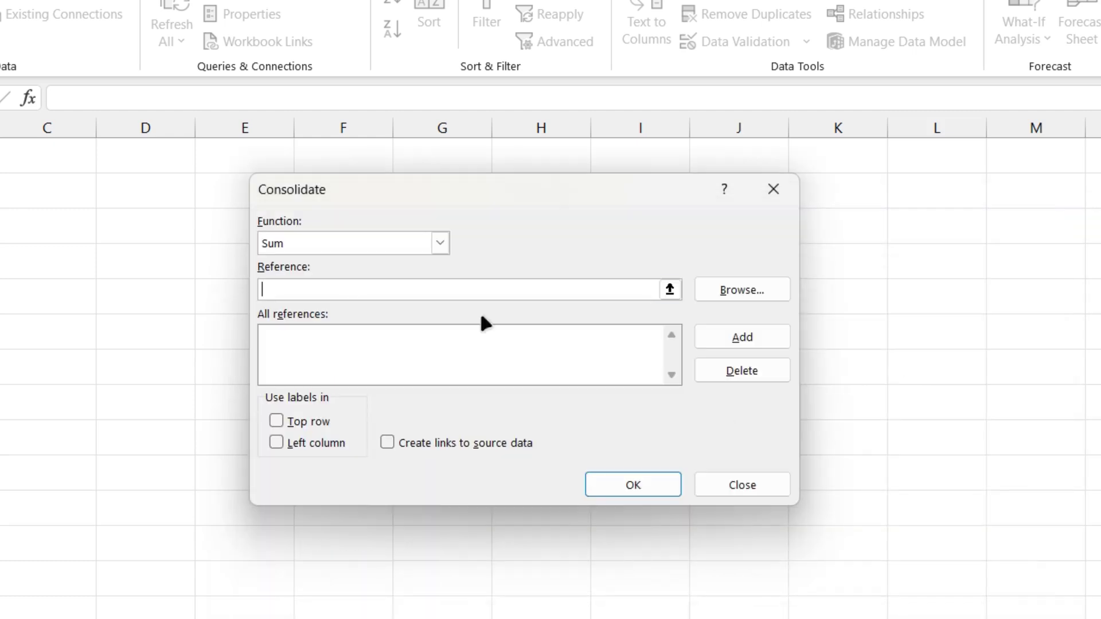
Select the JFM sheet's B4:E24 table and add JFM!$B$4:$E$24 as the first reference
click(670, 289)
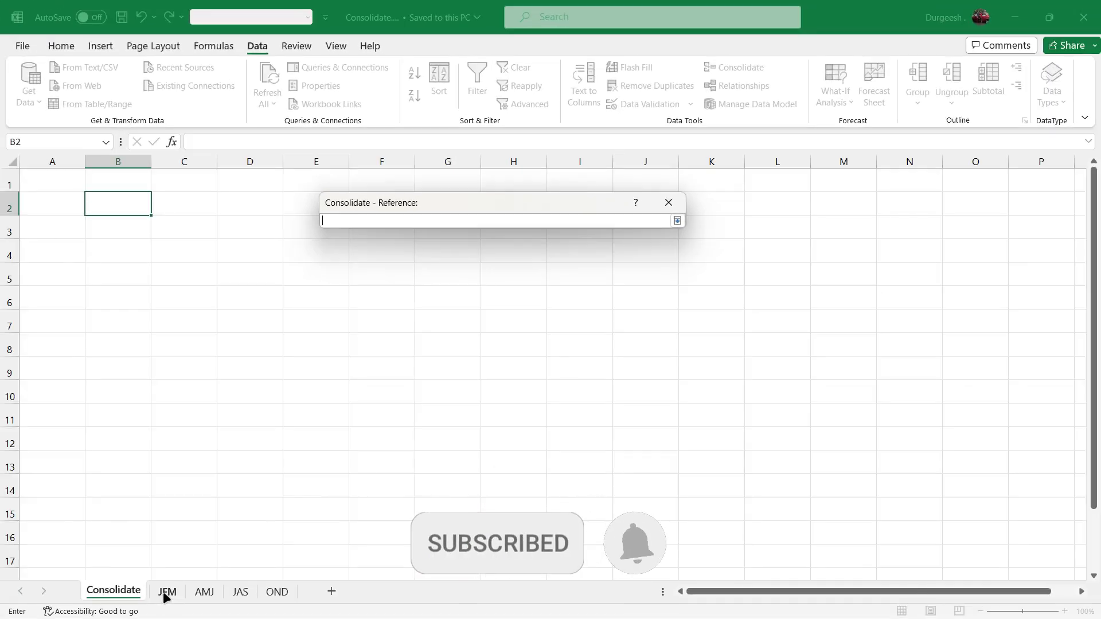
click(165, 593)
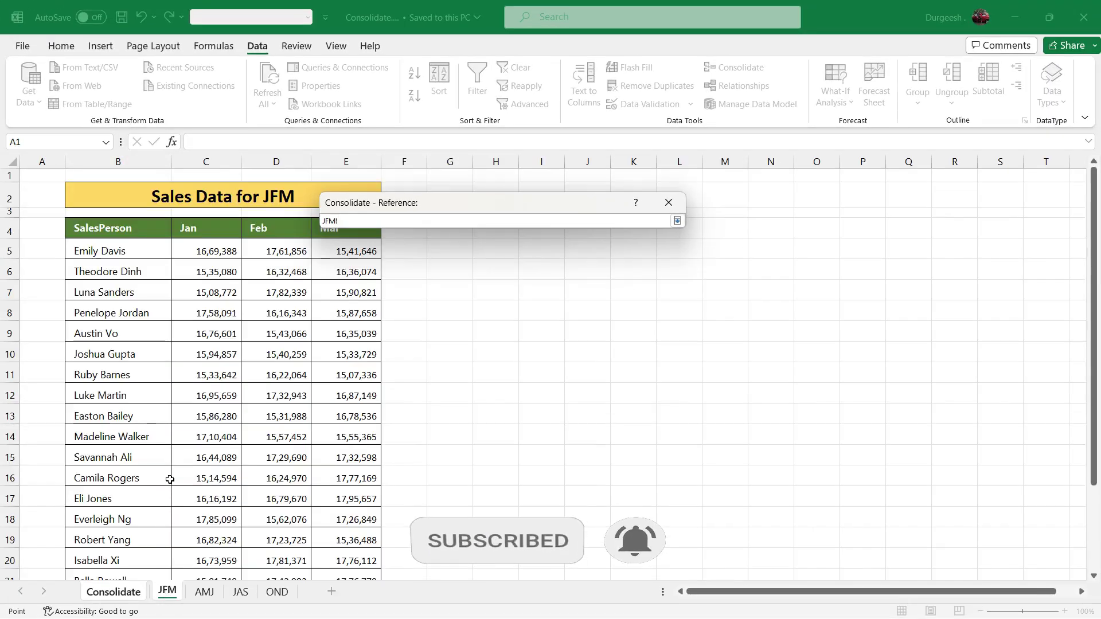
drag(108, 227, 351, 528)
click(677, 221)
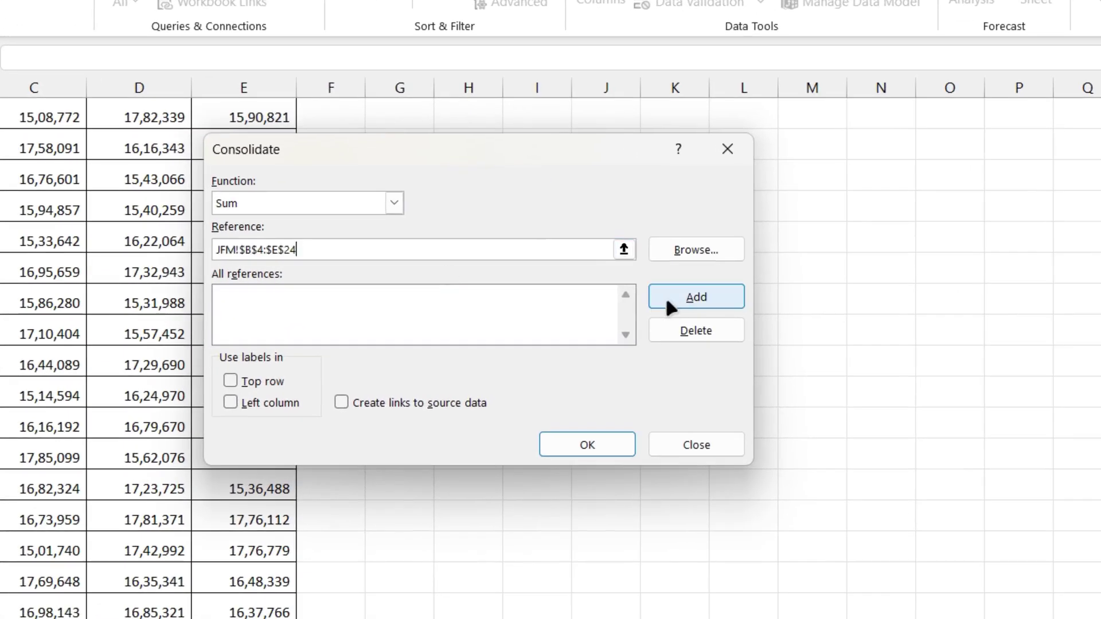
click(673, 301)
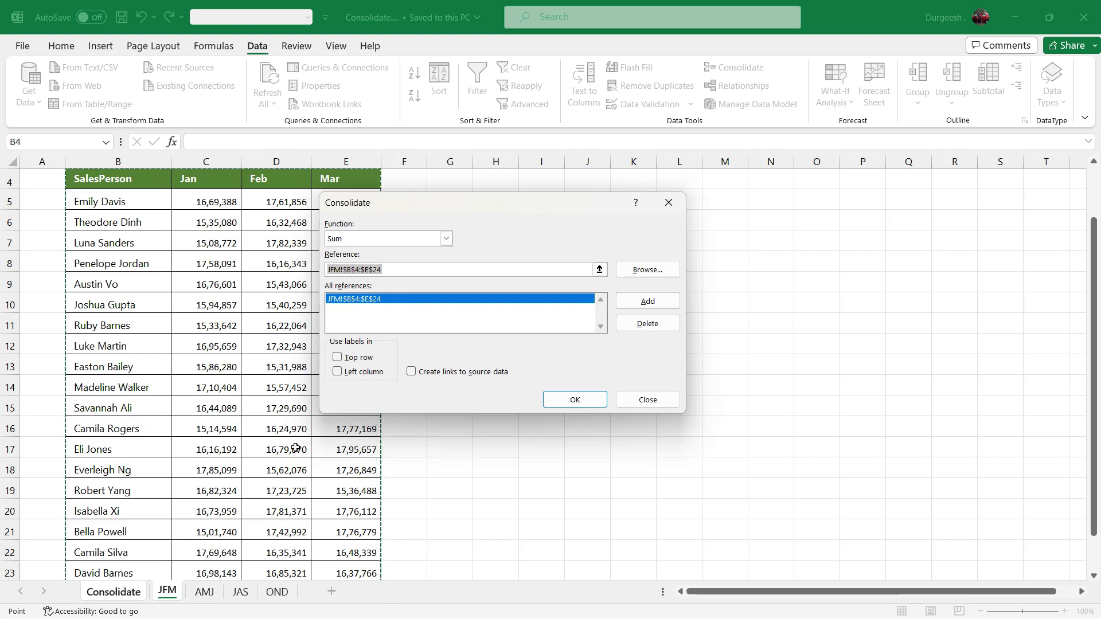
Add the AMJ sheet's range AMJ!$B$4:$E$24 to the consolidation references
click(202, 591)
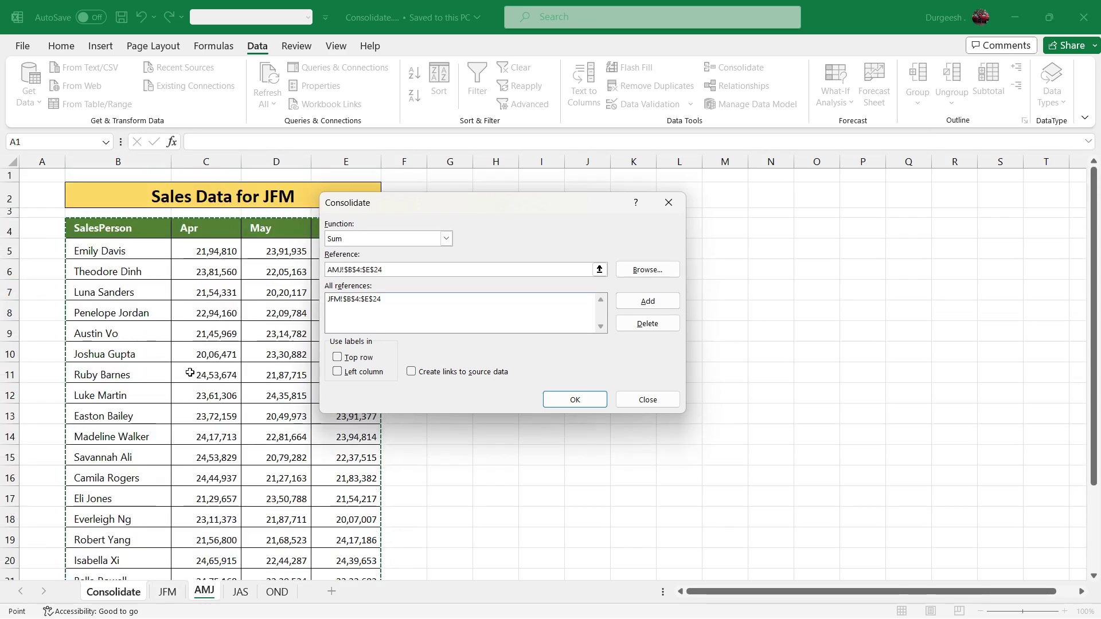
scroll(217, 266, down, 2)
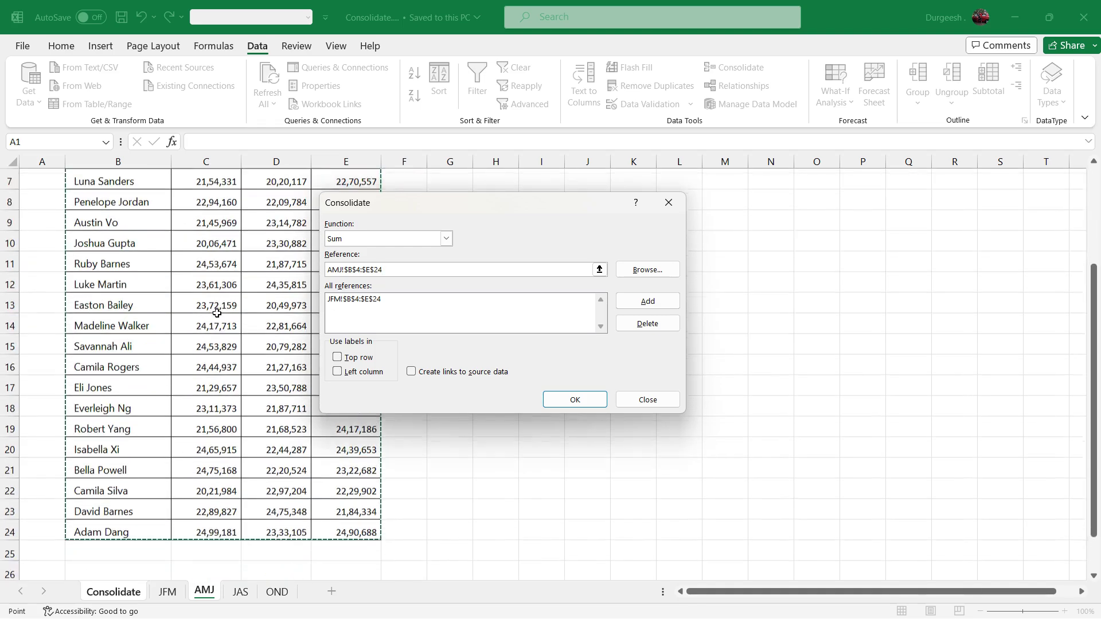
drag(444, 201, 569, 195)
scroll(357, 304, up, 2)
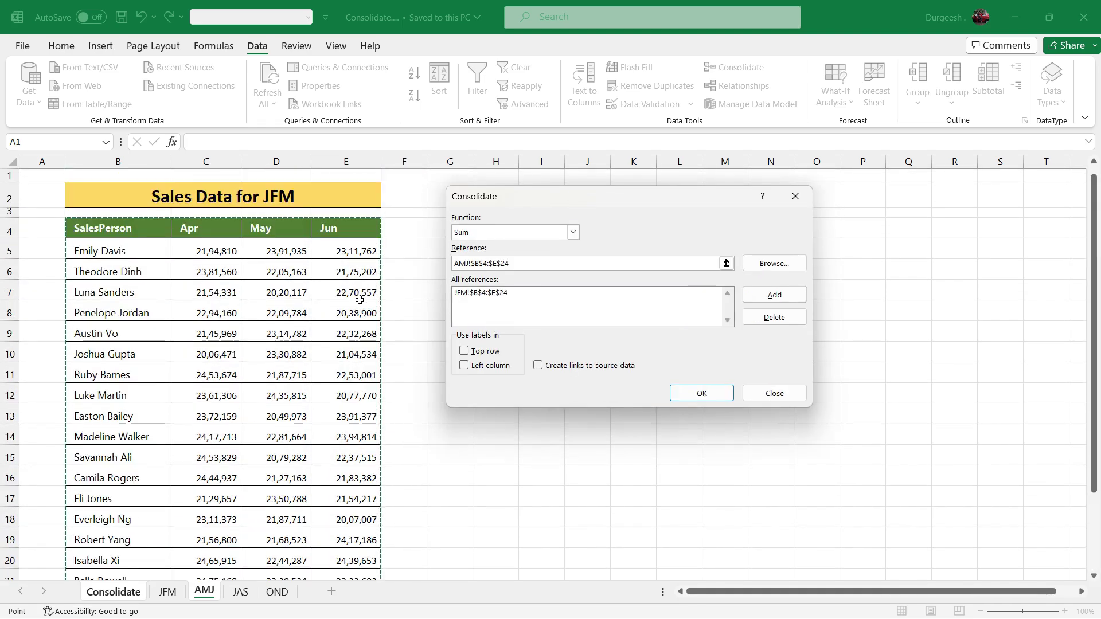
scroll(358, 304, down, 1)
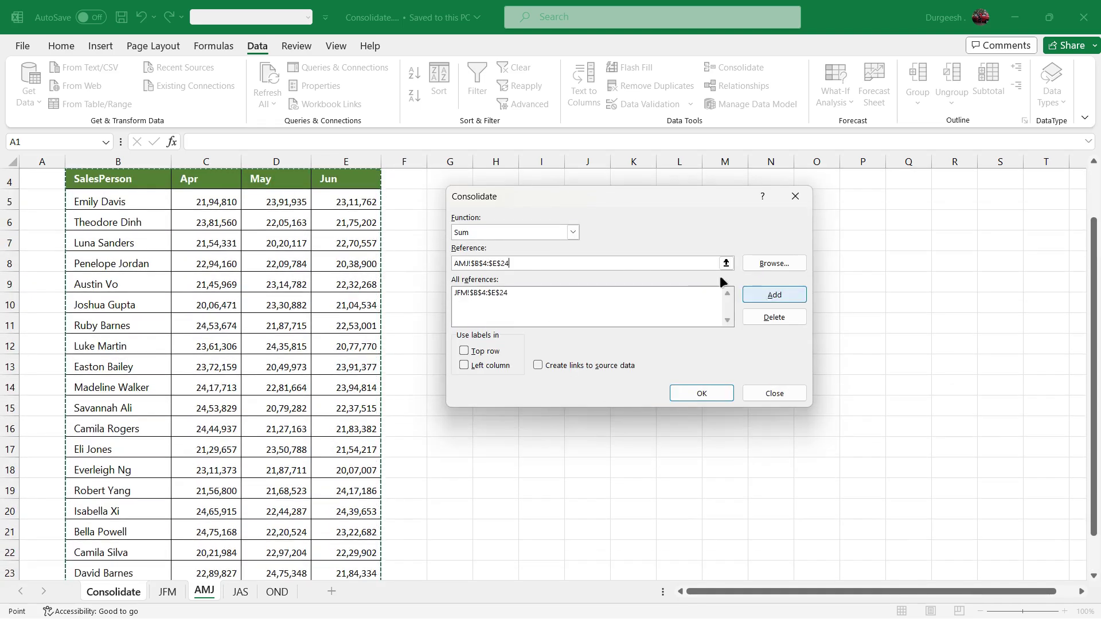
click(774, 295)
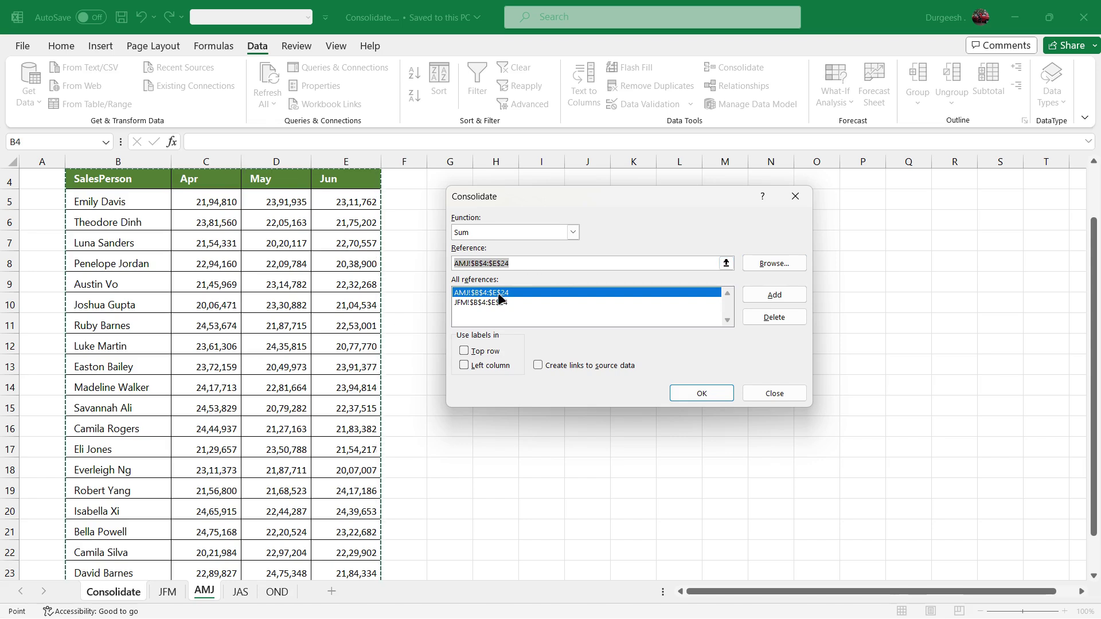
Add JAS!$B$4:$E$24 to the references, then set OND!$B$4:$E$24 as the next reference
click(240, 592)
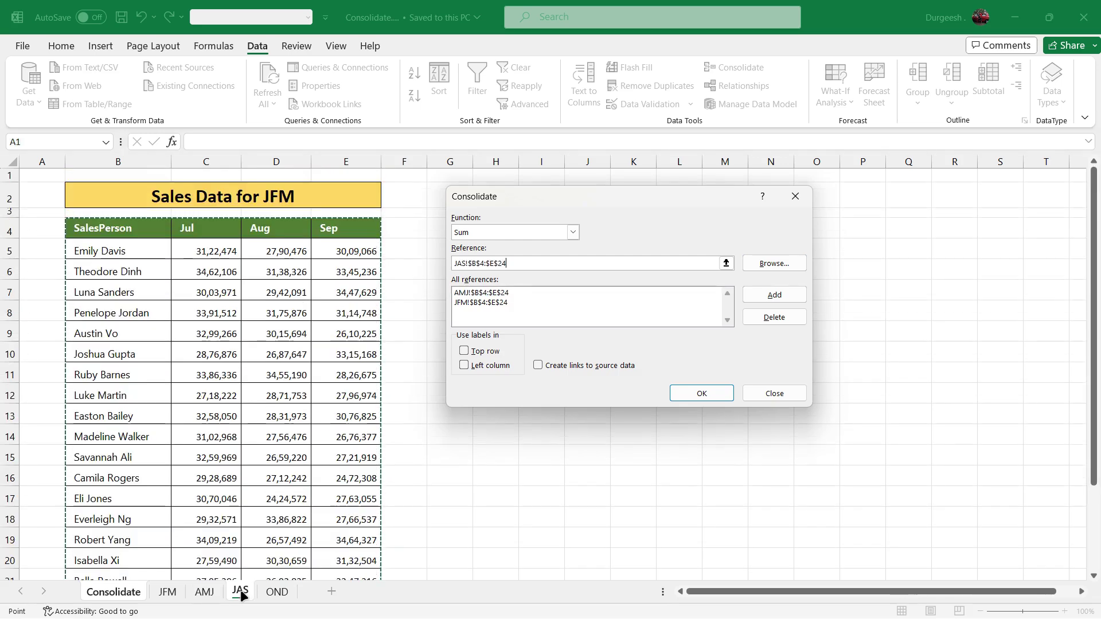
scroll(352, 243, down, 2)
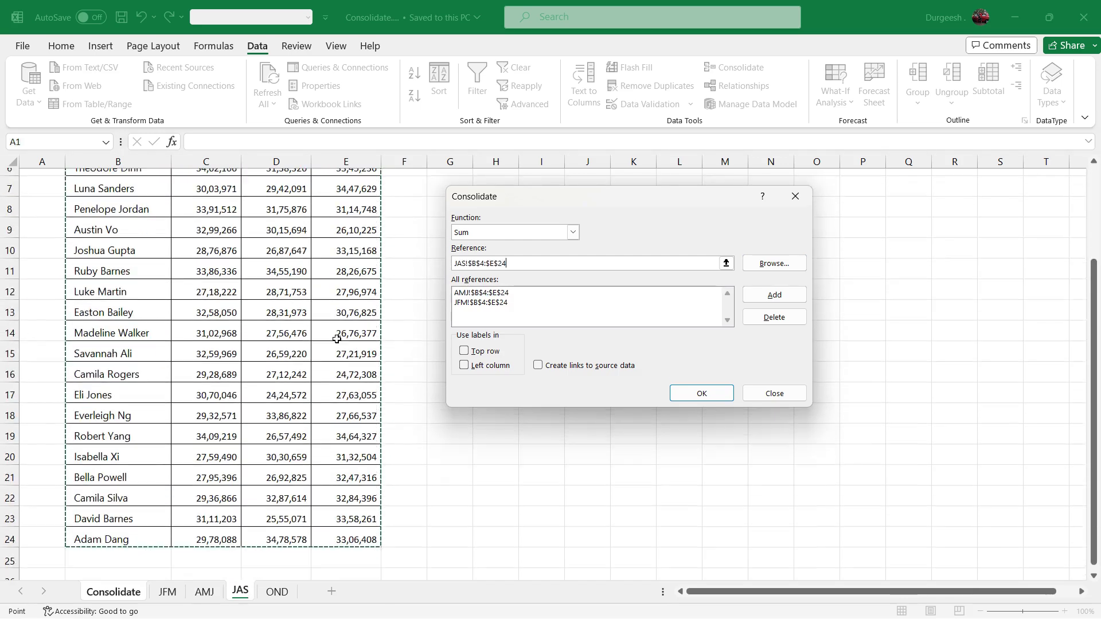
scroll(352, 243, up, 2)
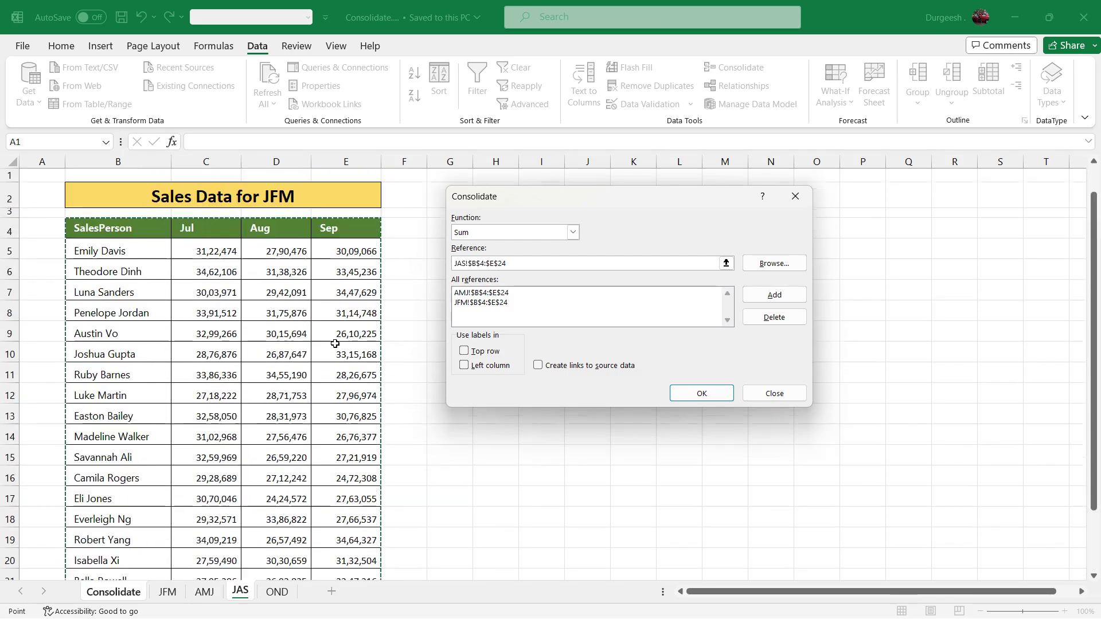
click(765, 295)
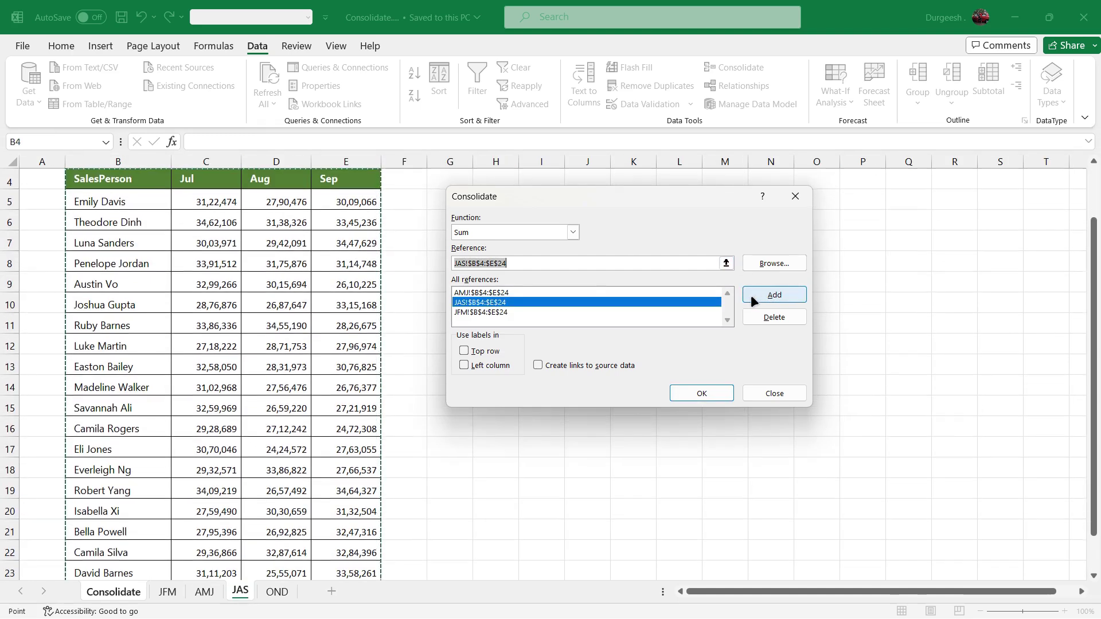
click(278, 592)
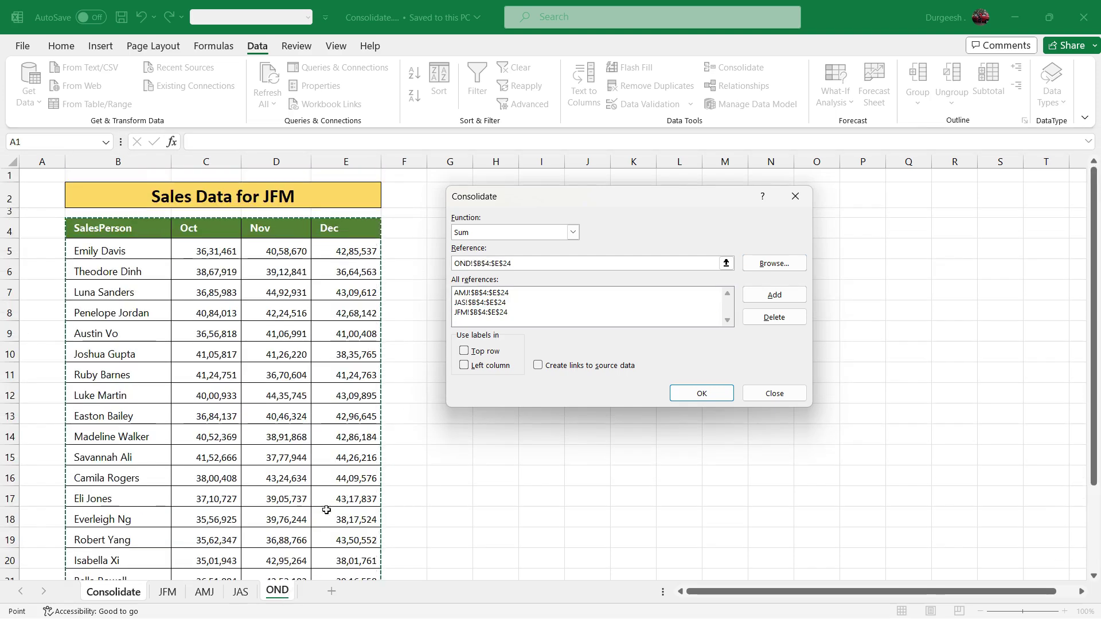
scroll(178, 291, down, 1)
scroll(178, 292, down, 1)
scroll(178, 292, up, 2)
Add the OND range and tick Top row, Left column and Create links to source data
click(765, 293)
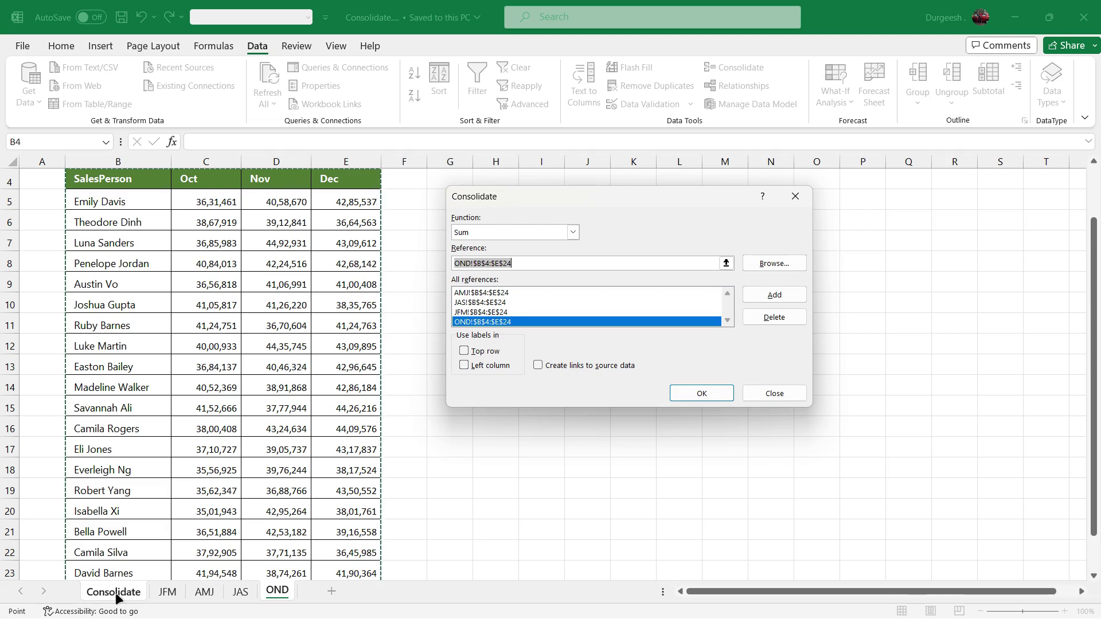
click(464, 350)
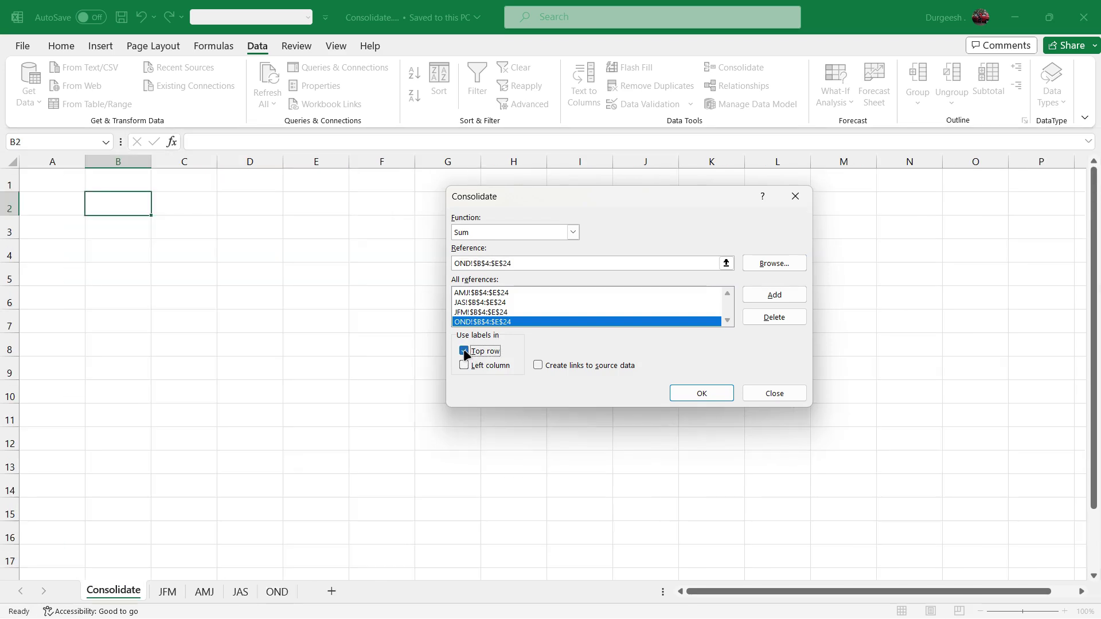
click(464, 366)
click(597, 365)
Run the consolidation, widen column B for full names, and delete the empty column C
click(700, 393)
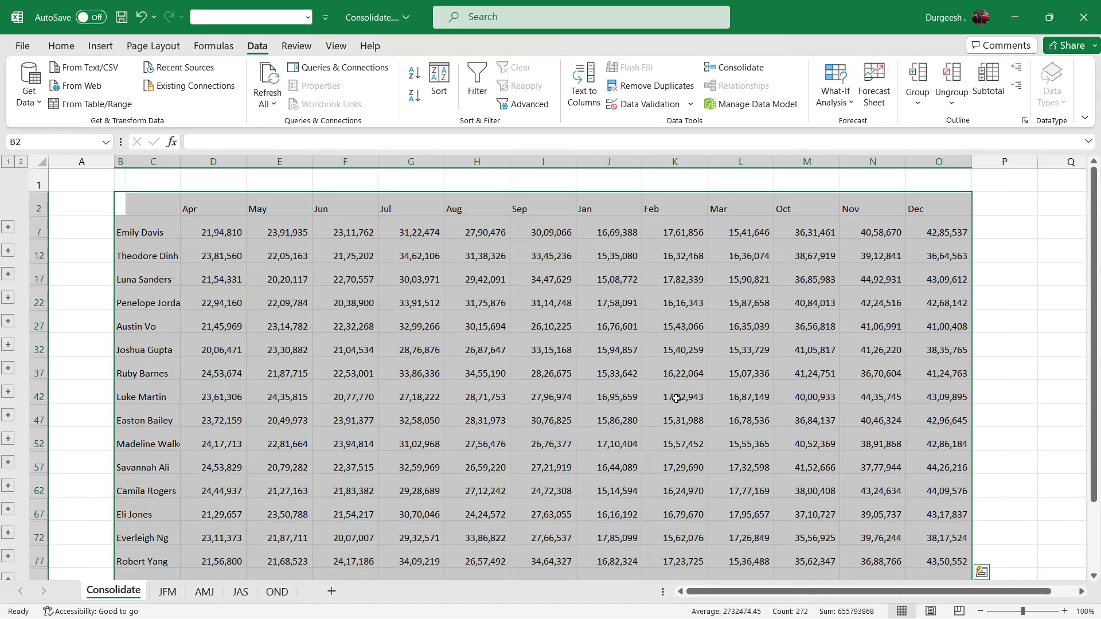
click(1004, 345)
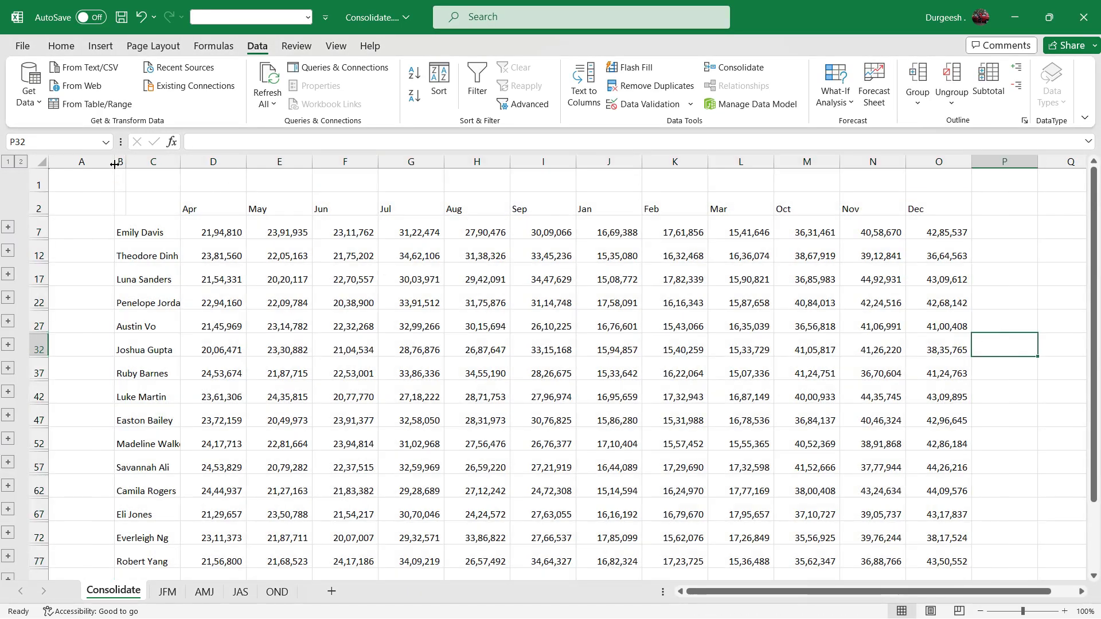
drag(126, 162, 213, 162)
click(252, 163)
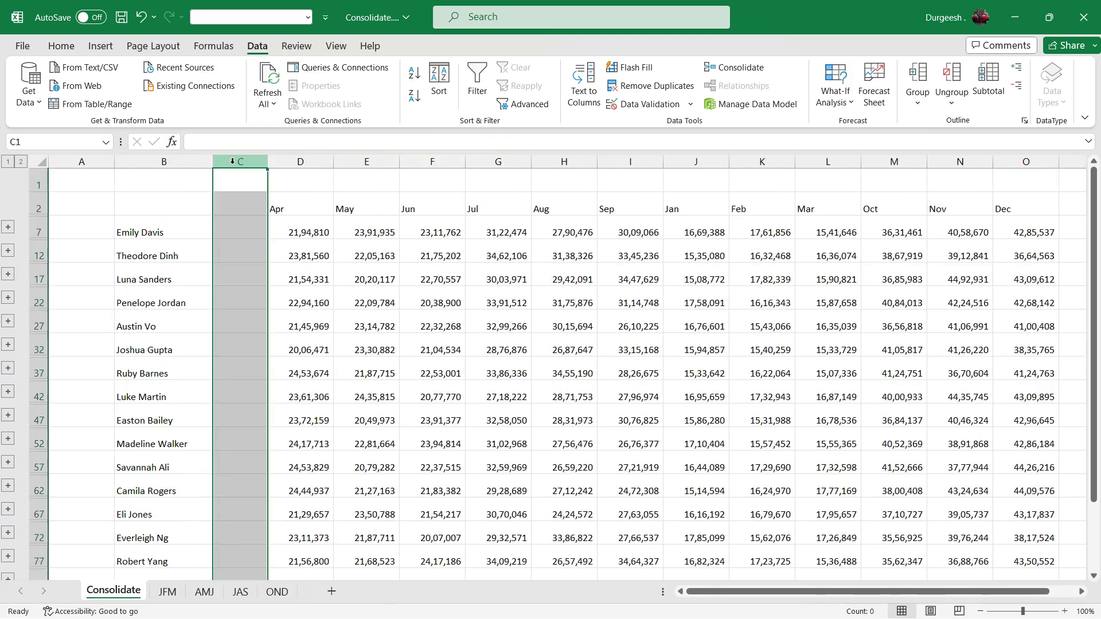
right_click(233, 164)
click(275, 330)
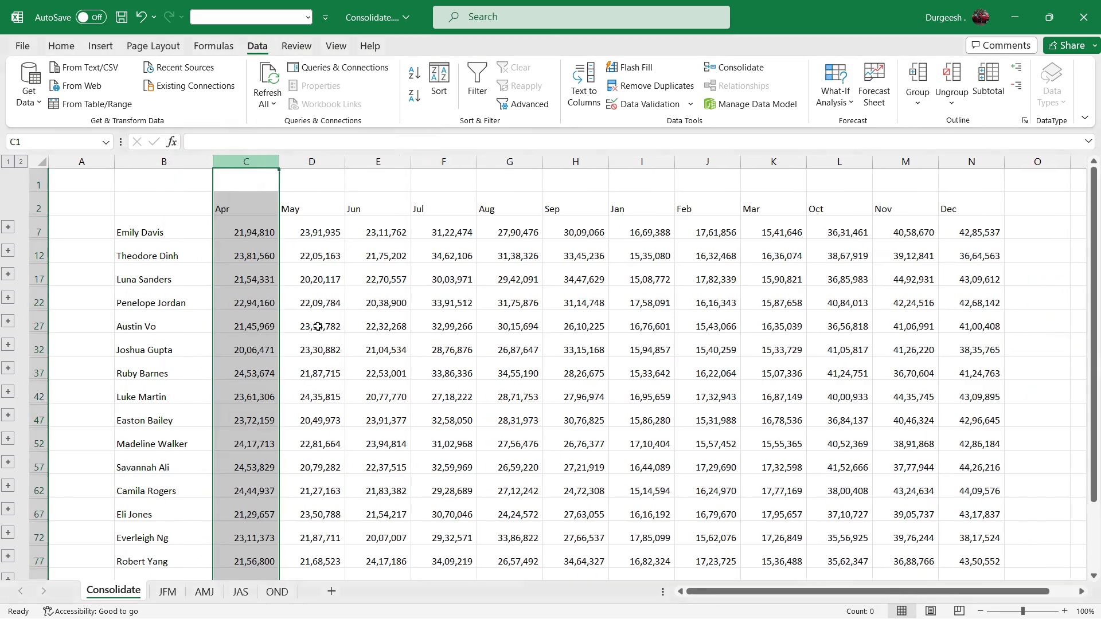
Inspect the consolidated cells, such as E22 and E37, to check their SUM formulas
click(362, 302)
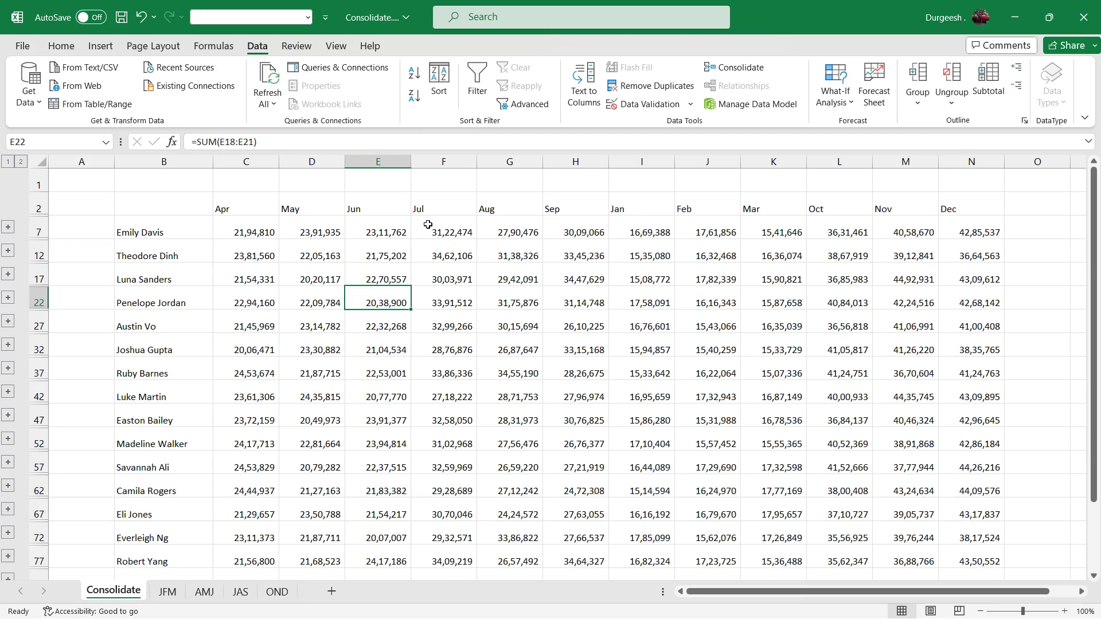
click(163, 205)
click(248, 209)
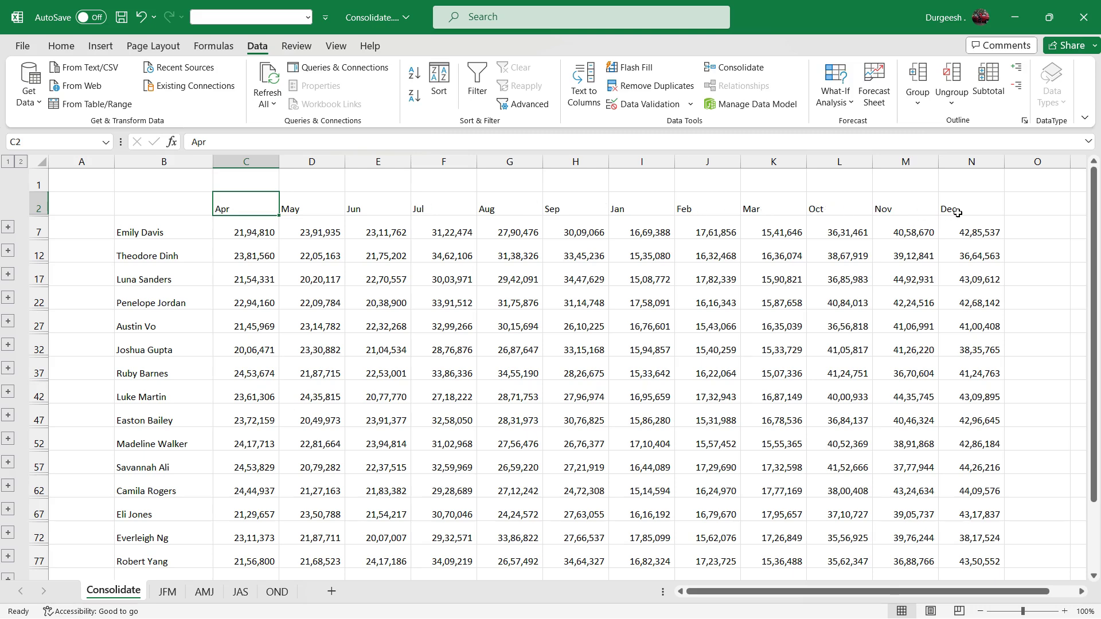
drag(148, 229, 164, 467)
drag(272, 231, 487, 272)
click(367, 361)
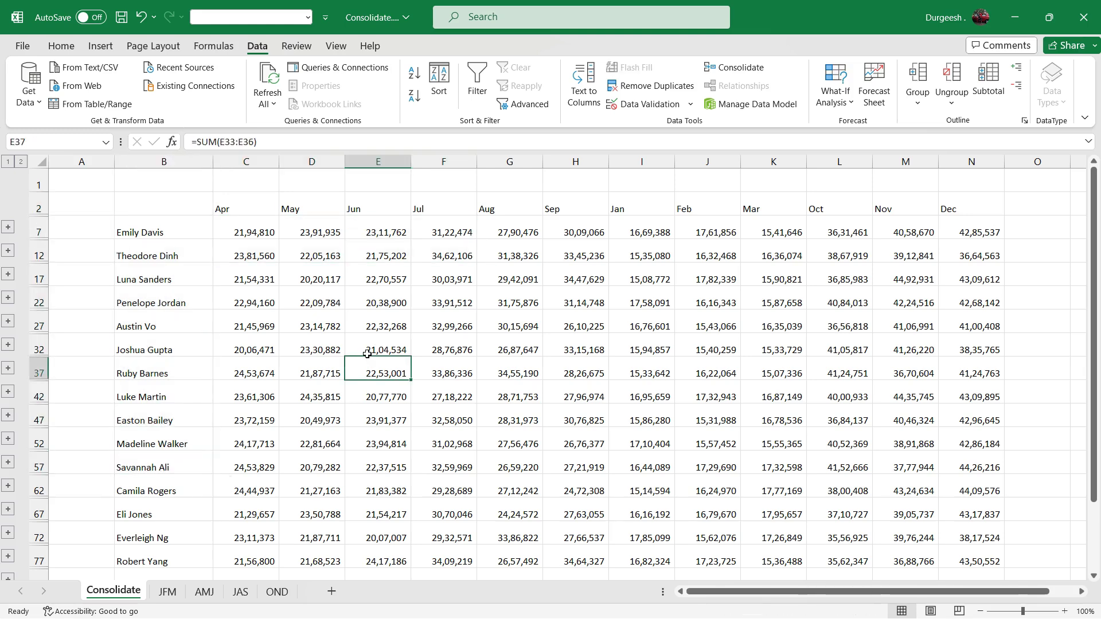
click(168, 594)
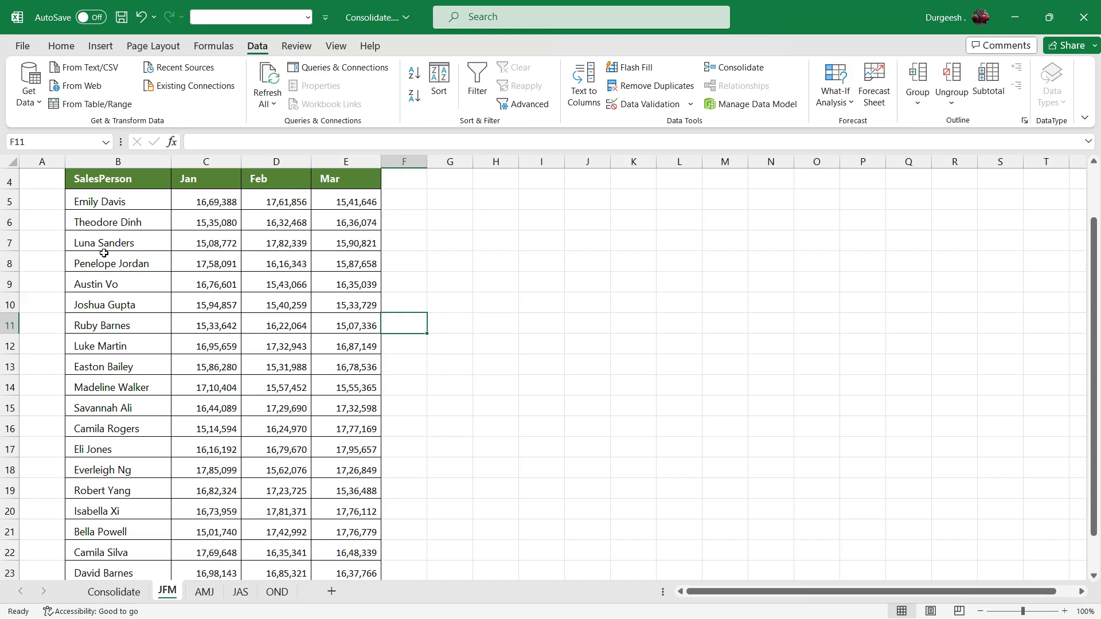
click(204, 202)
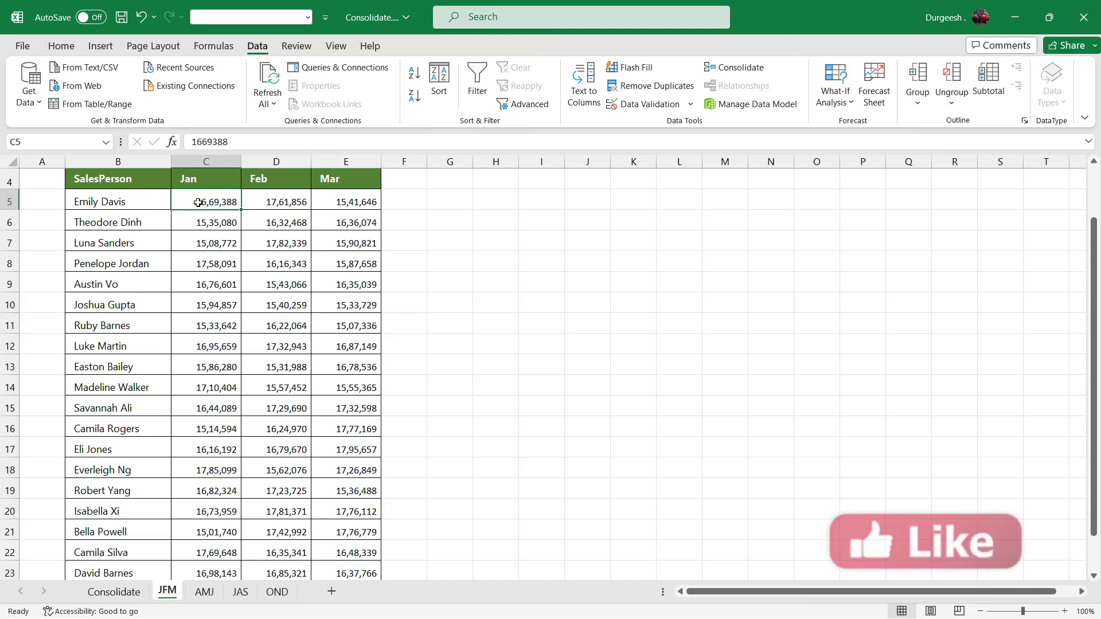
text(100)
click(492, 324)
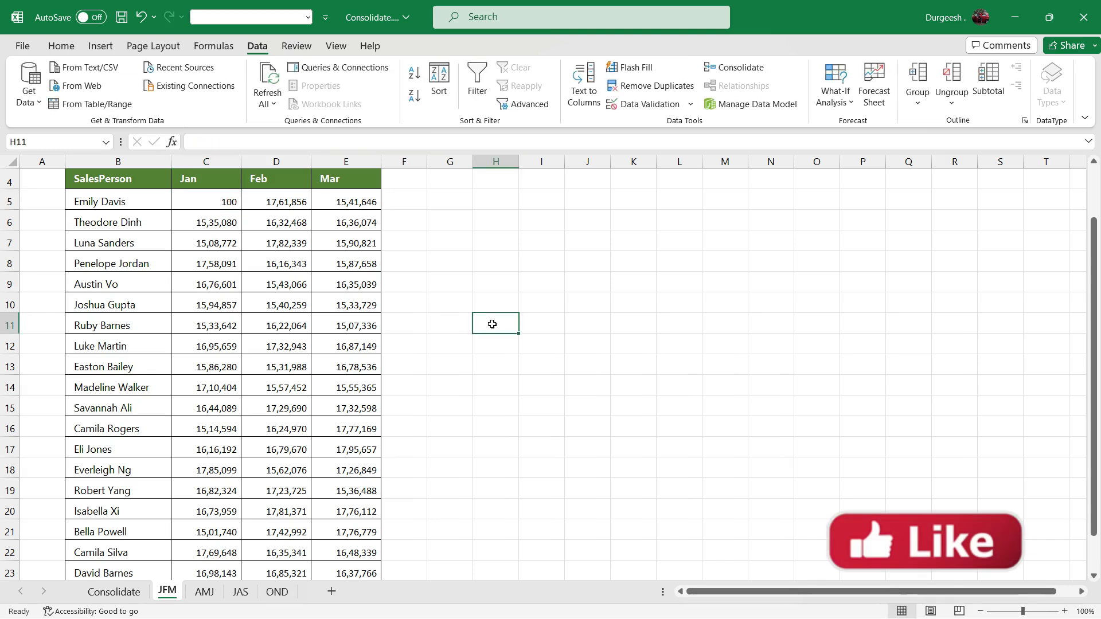
click(105, 594)
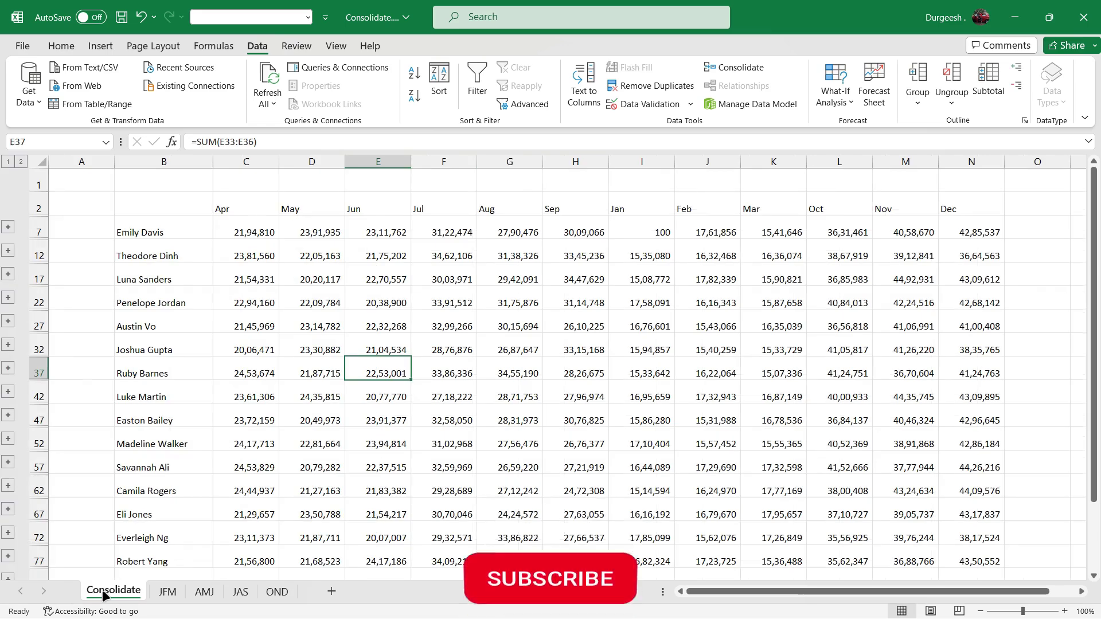
click(646, 229)
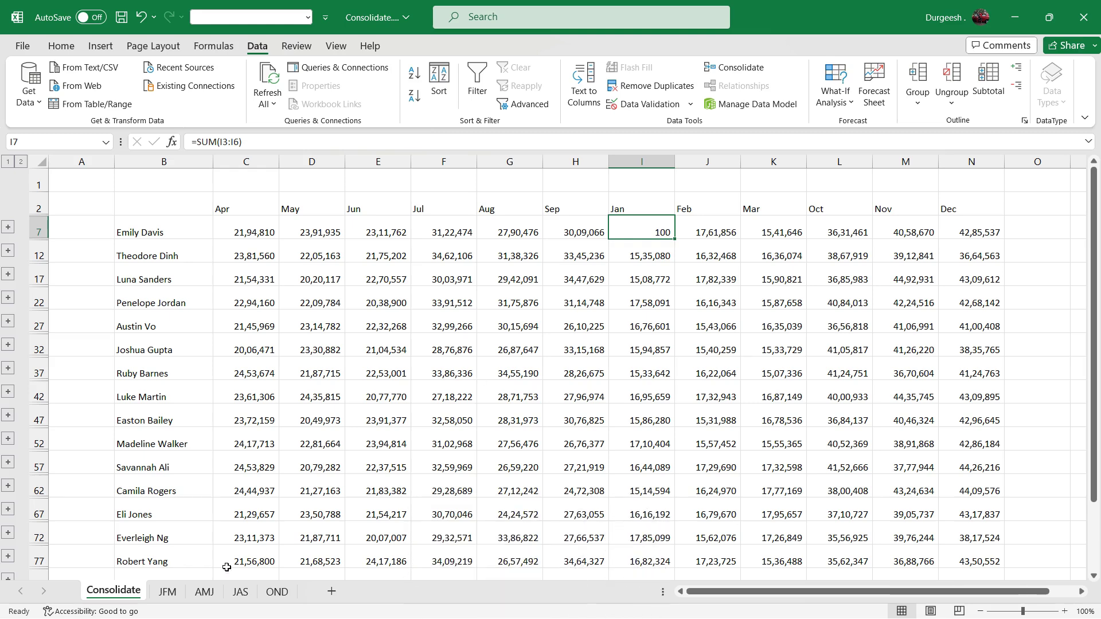
click(167, 593)
click(215, 200)
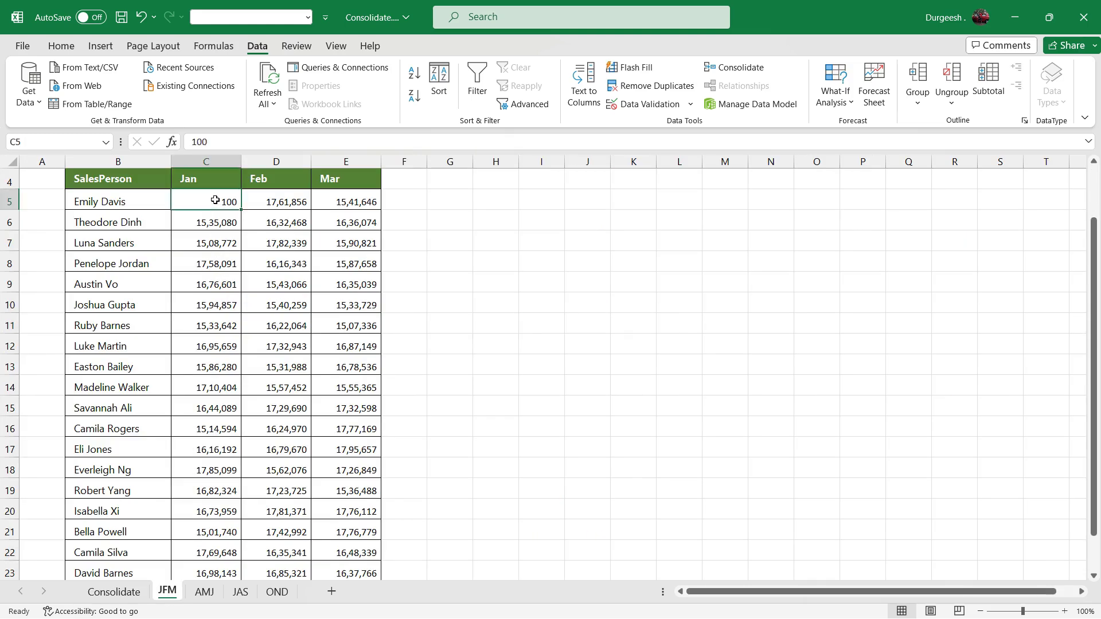
key(ctrl+z)
click(467, 369)
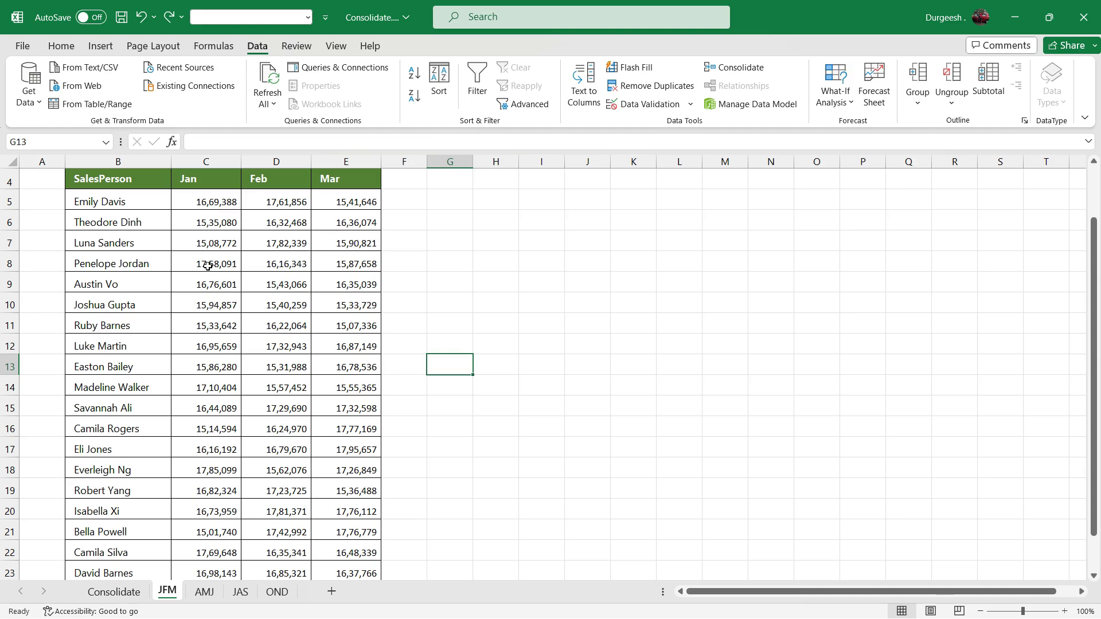
click(114, 593)
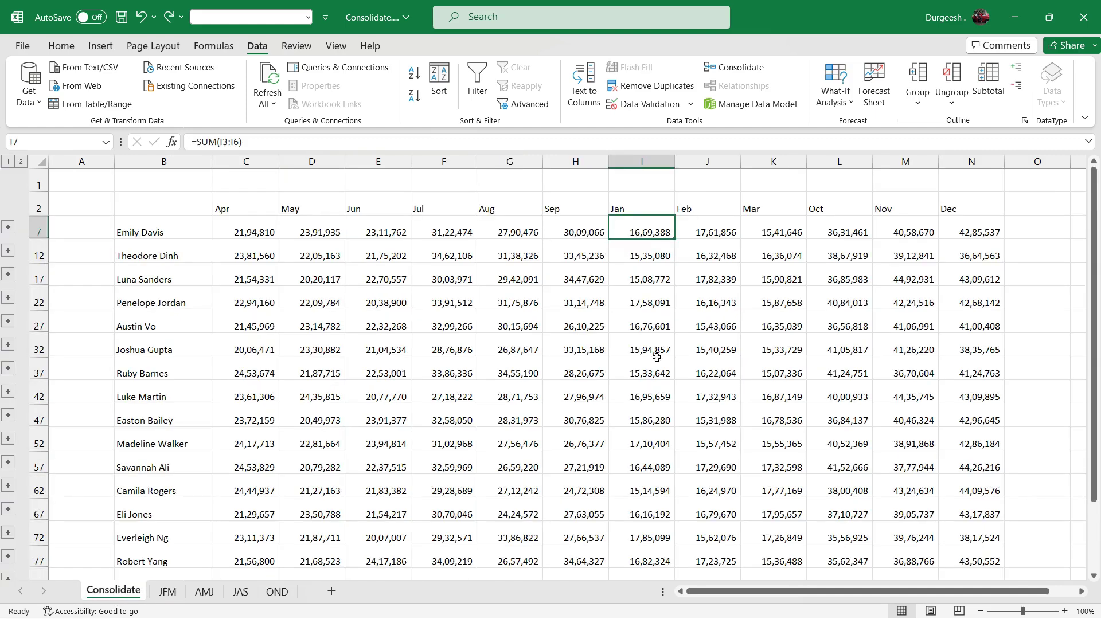
click(641, 252)
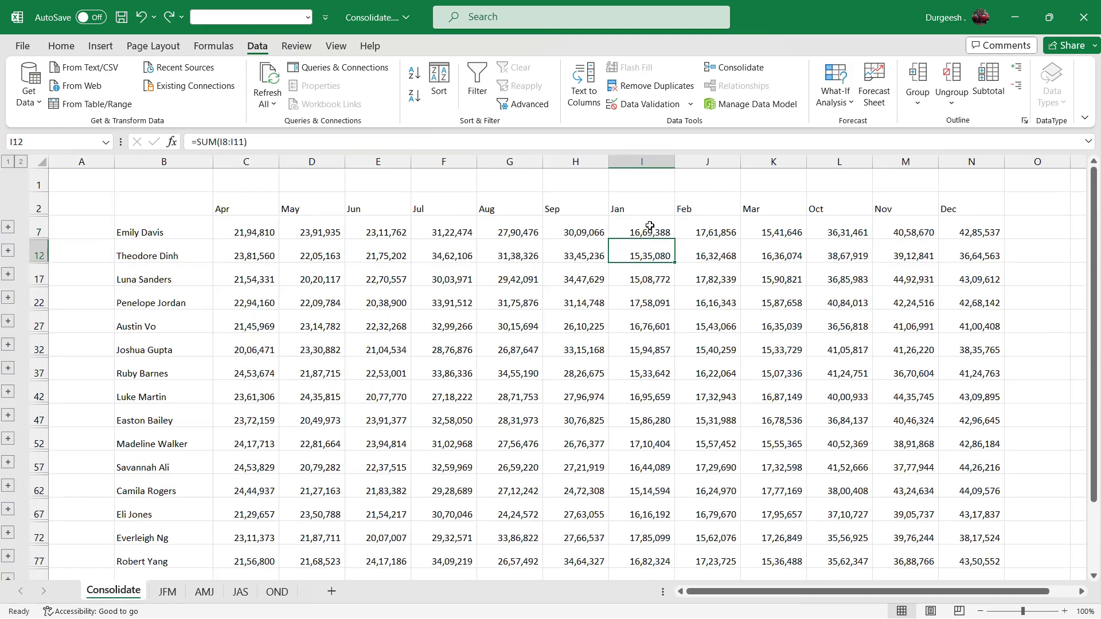
click(648, 231)
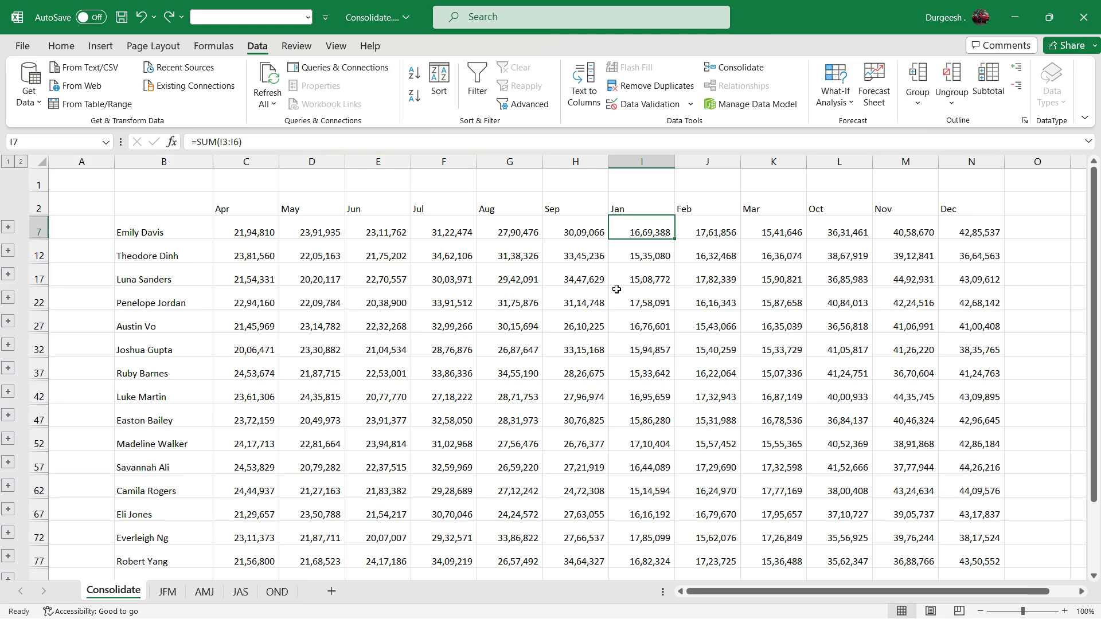